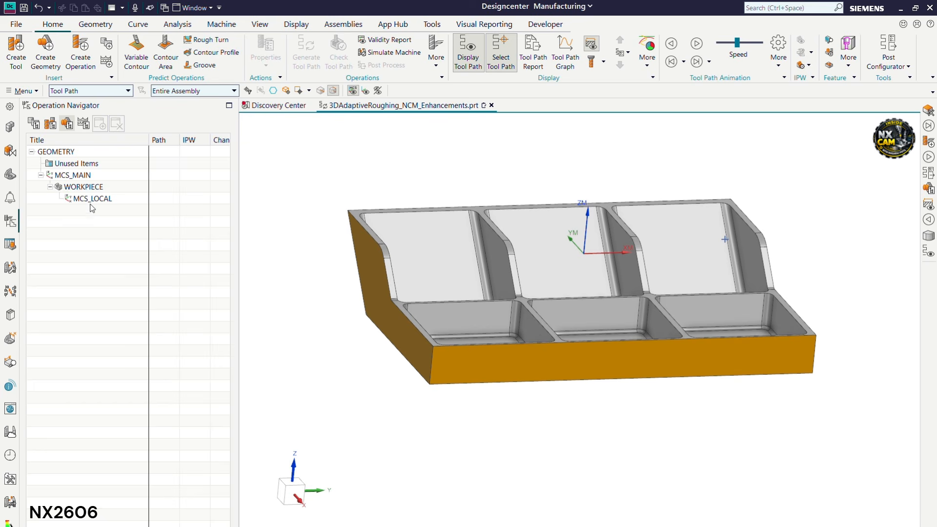
pyautogui.click(99, 174)
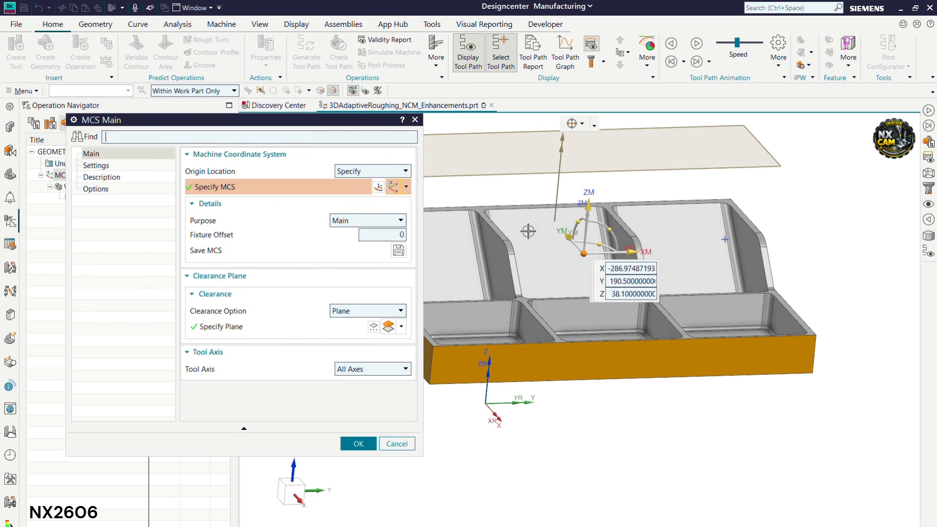
pyautogui.moveTo(529, 230); pyautogui.dragTo(552, 269, button='middle')
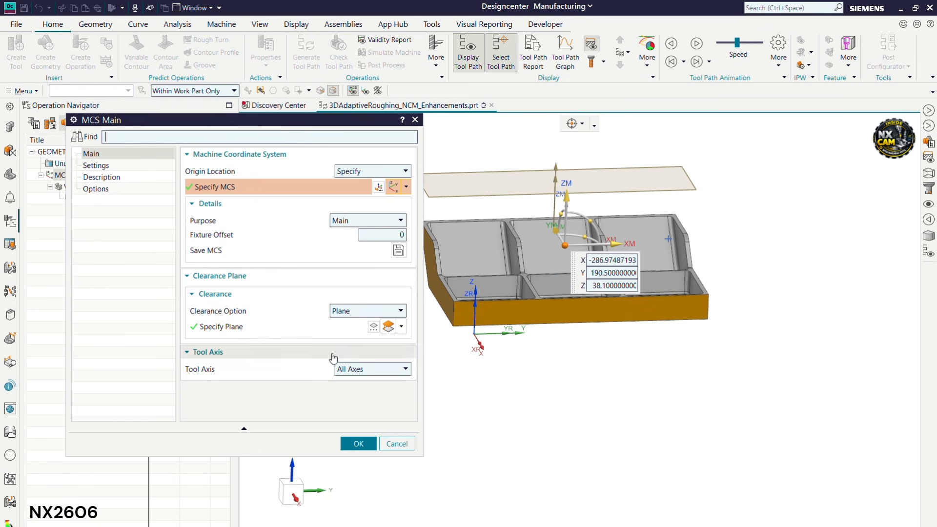
pyautogui.click(358, 444)
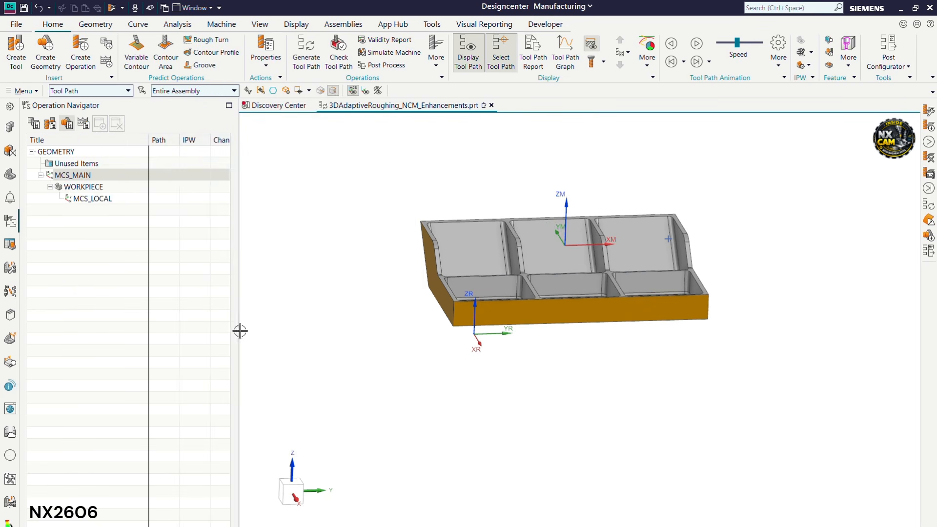
pyautogui.click(110, 228)
pyautogui.doubleClick(83, 187)
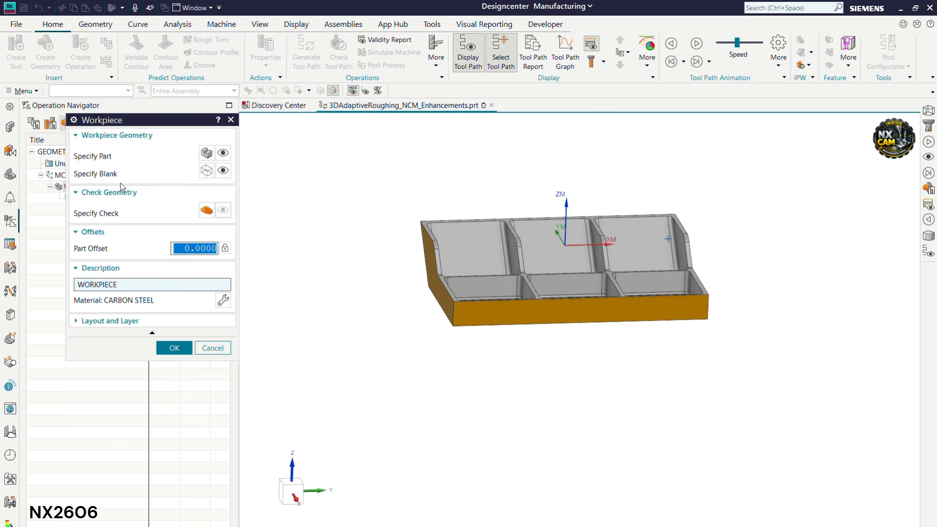
pyautogui.click(223, 153)
pyautogui.moveTo(530, 266); pyautogui.dragTo(505, 263, button='middle')
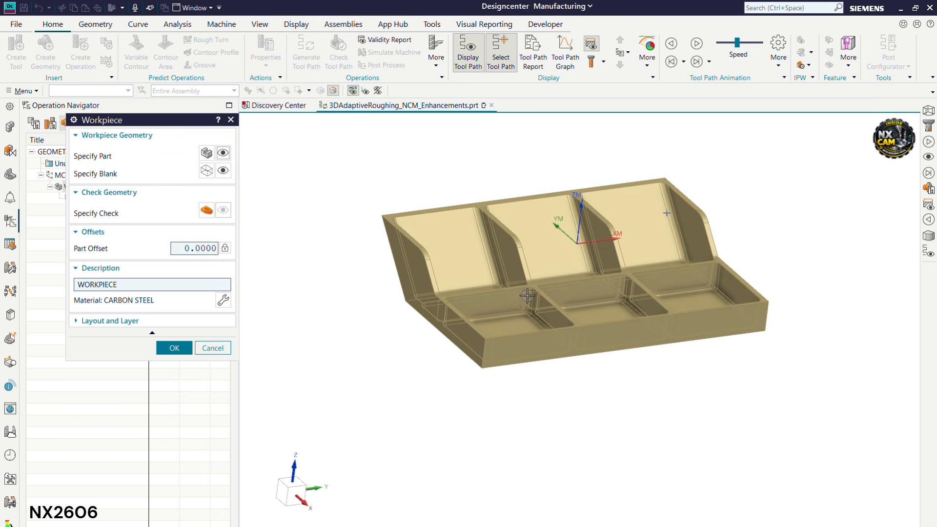
pyautogui.click(223, 170)
pyautogui.moveTo(491, 246)
pyautogui.mouseDown(button='middle')
pyautogui.moveTo(489, 224)
pyautogui.moveTo(477, 241)
pyautogui.mouseUp(button='middle')
pyautogui.middleClick(477, 240)
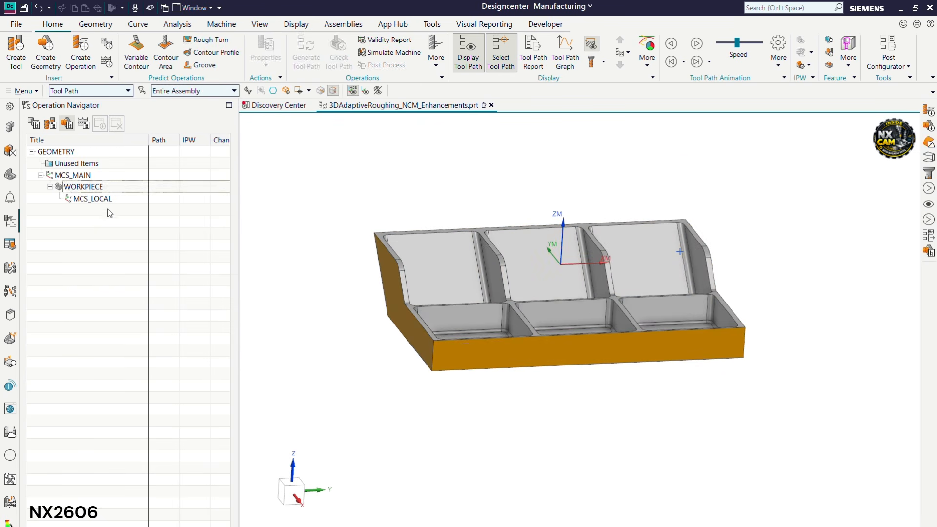
pyautogui.doubleClick(114, 199)
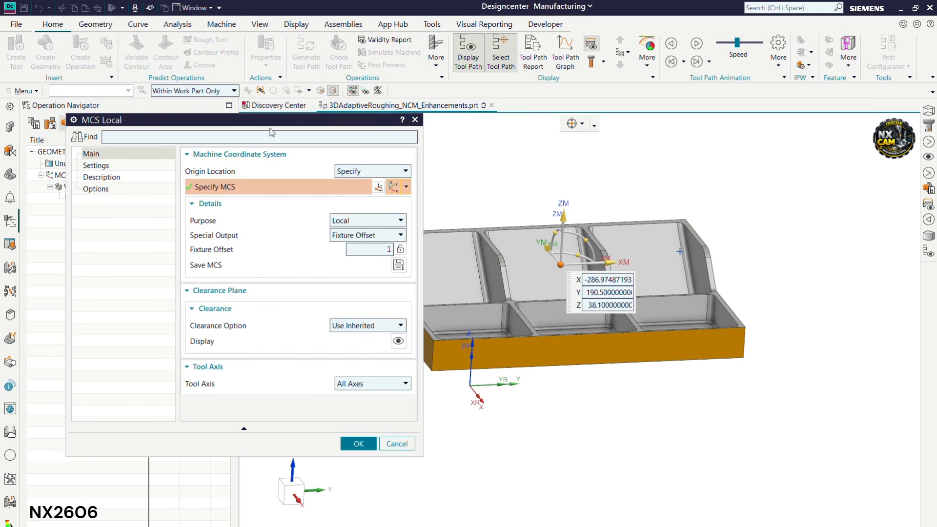
pyautogui.moveTo(276, 126); pyautogui.dragTo(307, 111)
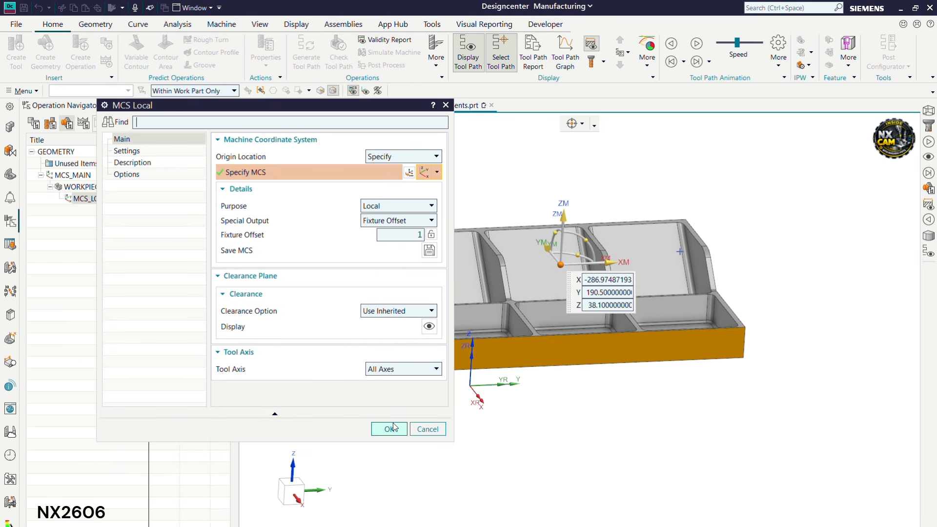
pyautogui.scroll(-1, 629, 334)
pyautogui.moveTo(605, 364); pyautogui.dragTo(603, 354, button='middle')
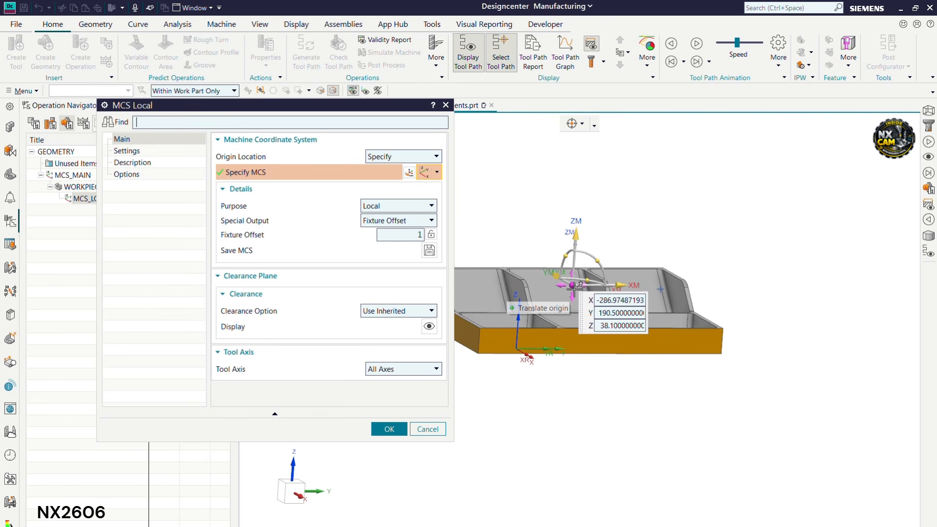
pyautogui.click(389, 429)
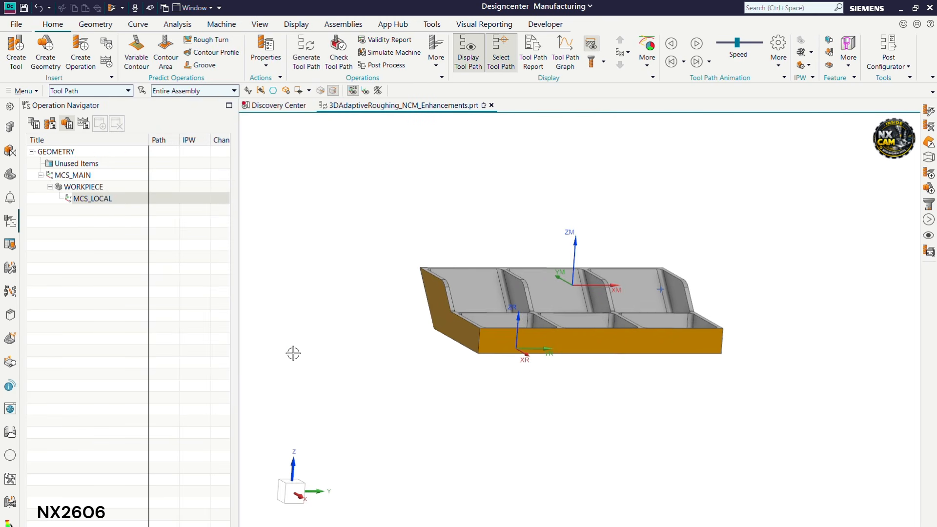
pyautogui.click(110, 244)
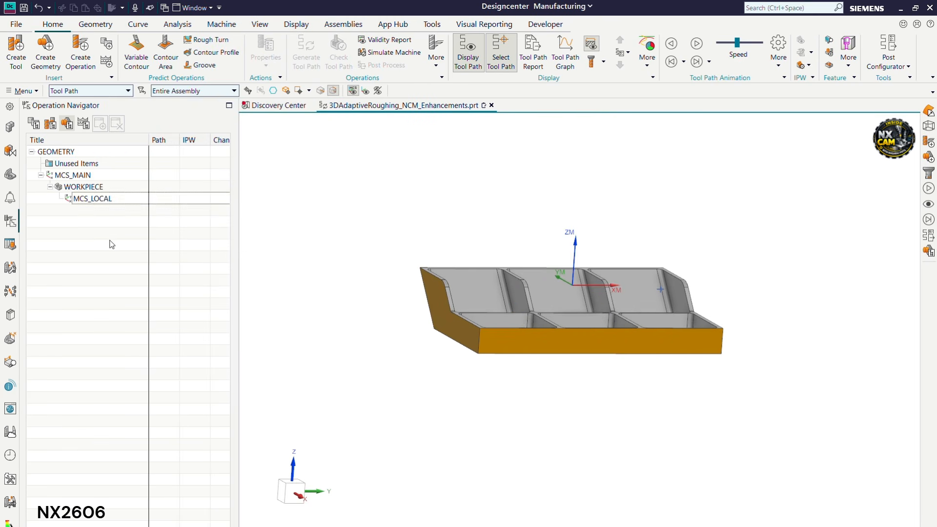
pyautogui.click(115, 205)
pyautogui.moveTo(539, 301)
pyautogui.mouseDown(button='middle')
pyautogui.moveTo(541, 312)
pyautogui.moveTo(542, 303)
pyautogui.mouseUp(button='middle')
pyautogui.scroll(1, 693, 265)
pyautogui.moveTo(685, 274); pyautogui.dragTo(682, 289, button='middle')
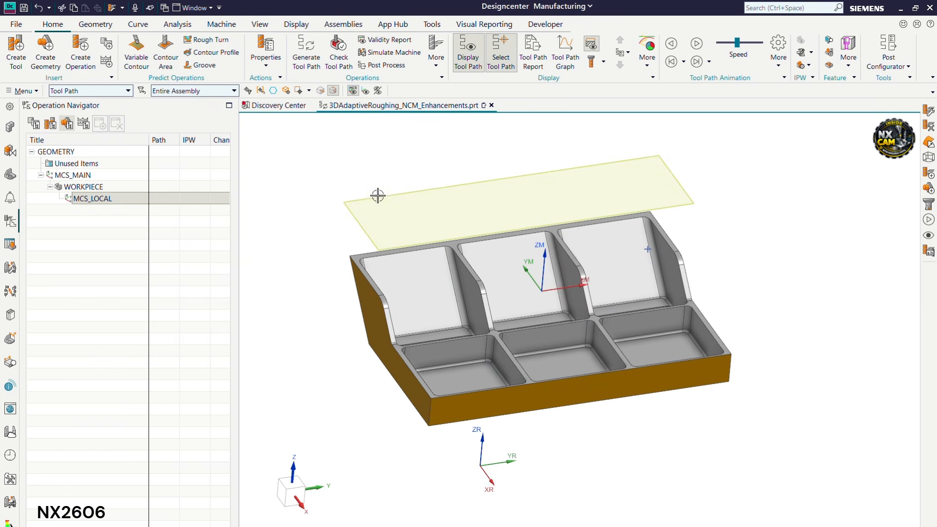
pyautogui.click(80, 53)
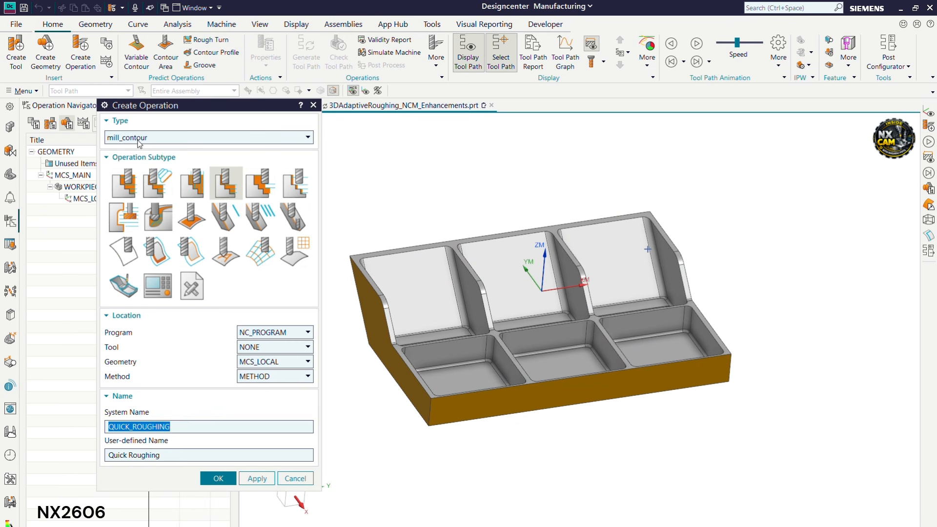
# Create a mill_contour Quick Roughing operation with MCS_LOCAL as its geometry
pyautogui.click(230, 186)
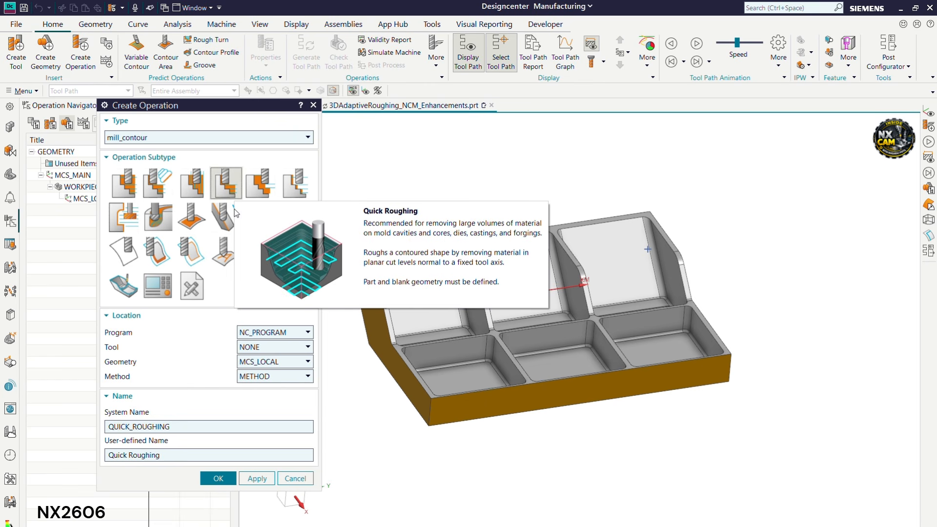
pyautogui.click(226, 479)
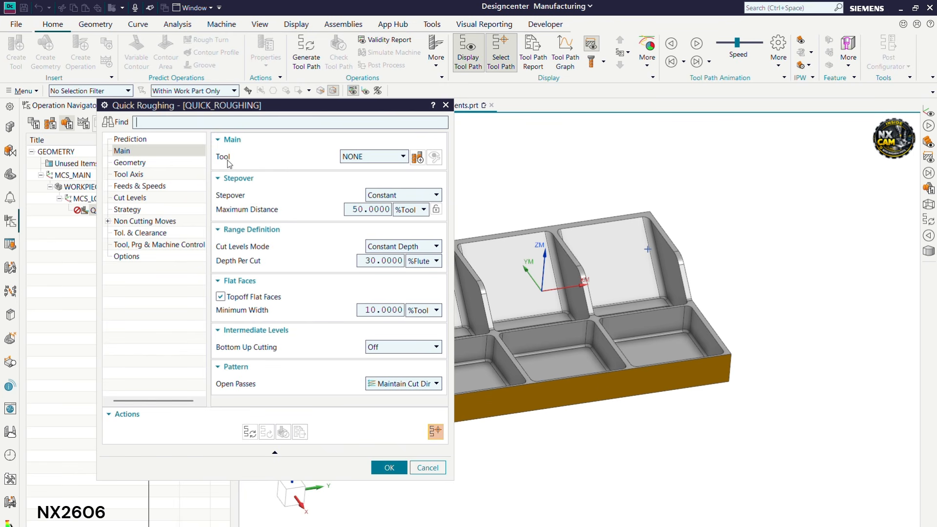
# Pick the 40MM_FACEMILL tool, then define a new mill tool with 40 diameter and 2 lower radius
pyautogui.click(403, 156)
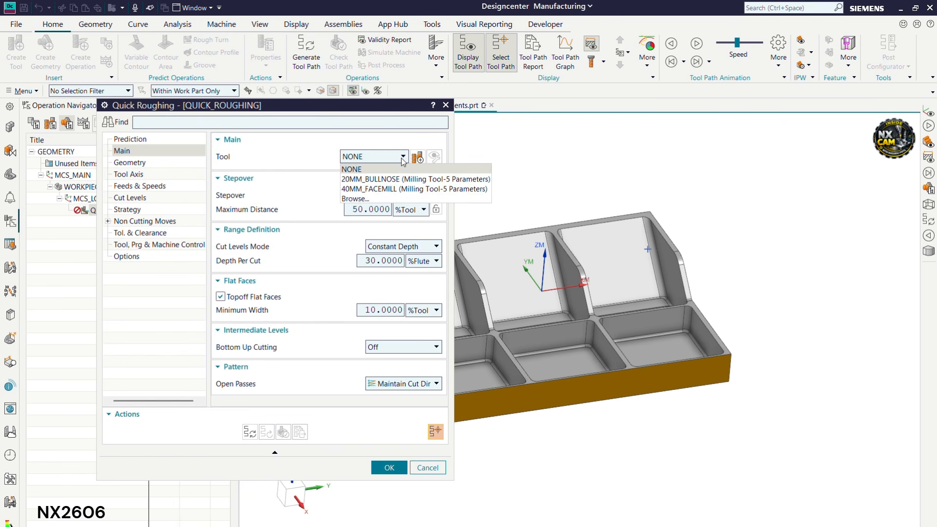
pyautogui.click(399, 188)
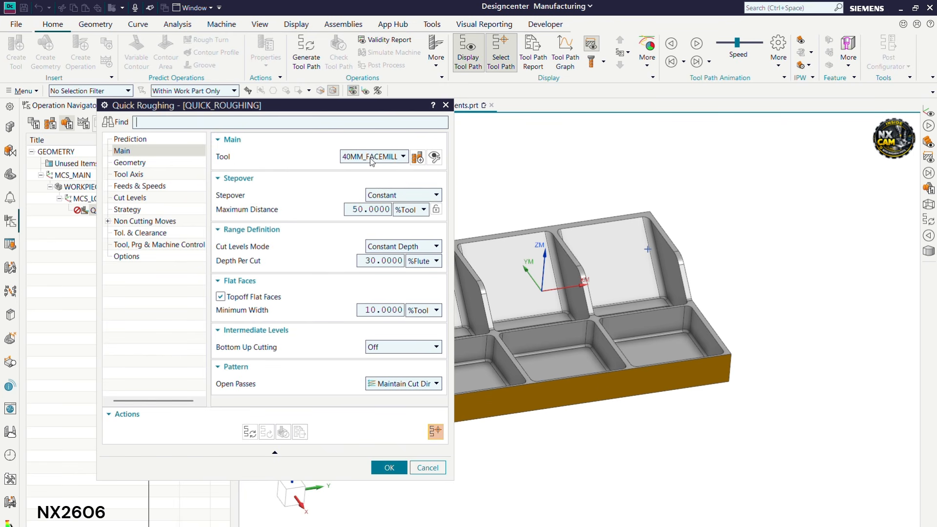
pyautogui.click(417, 156)
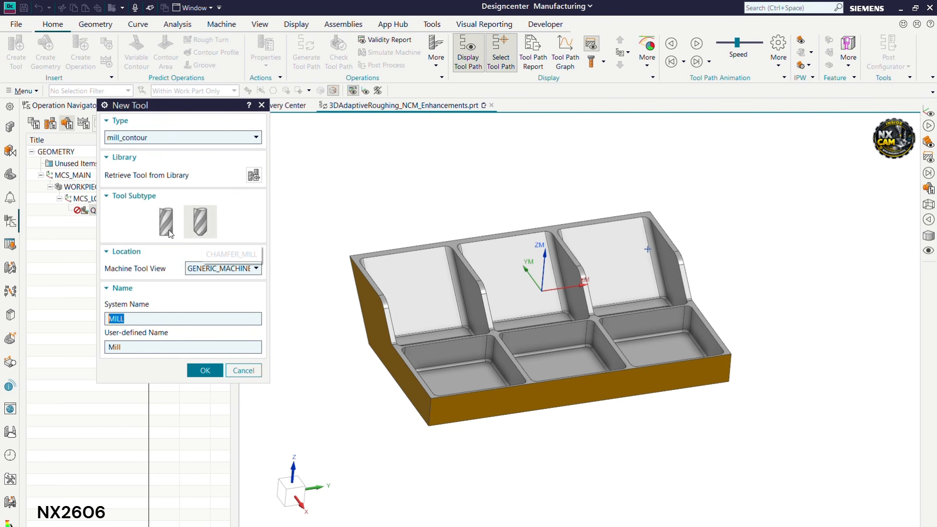
pyautogui.click(205, 367)
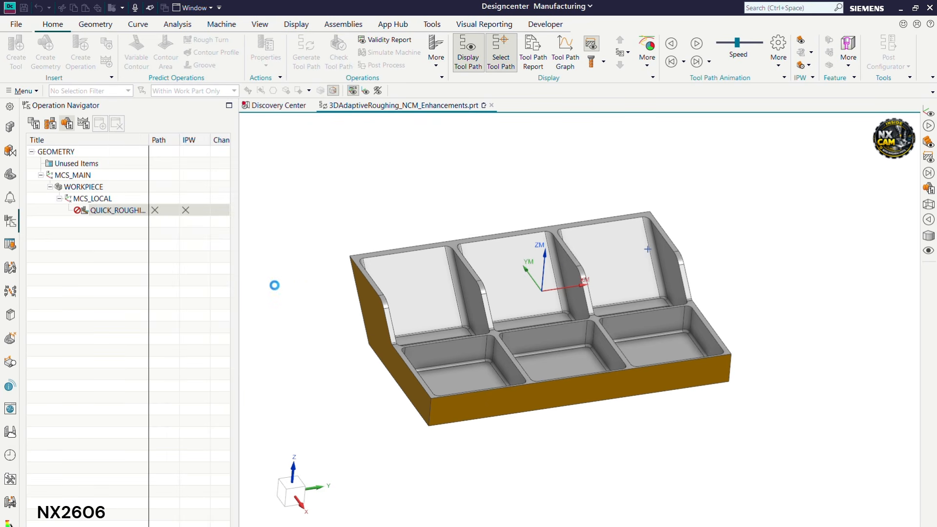
pyautogui.write('40')
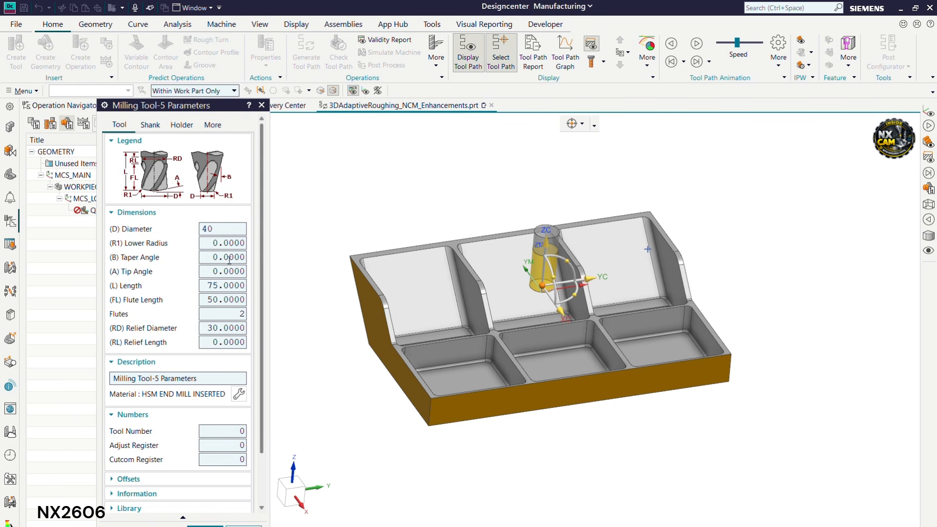
pyautogui.click(225, 243)
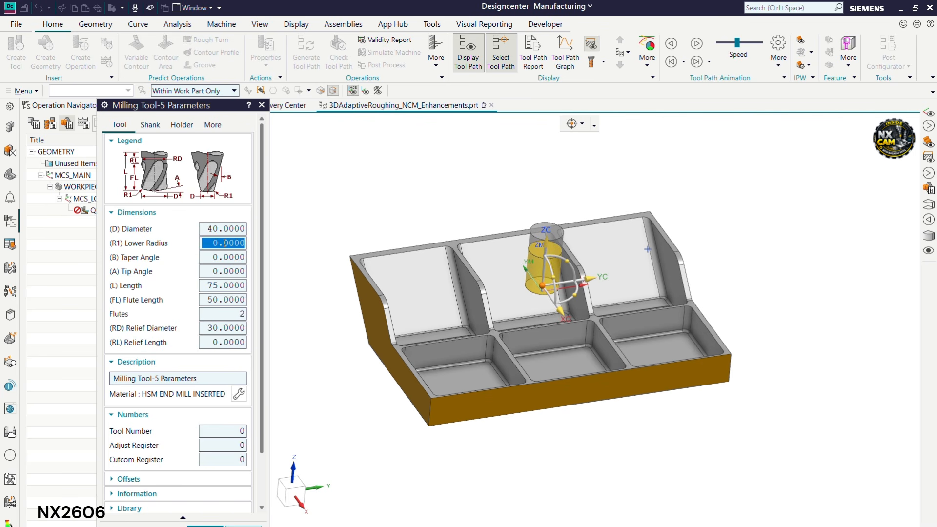
pyautogui.write('2')
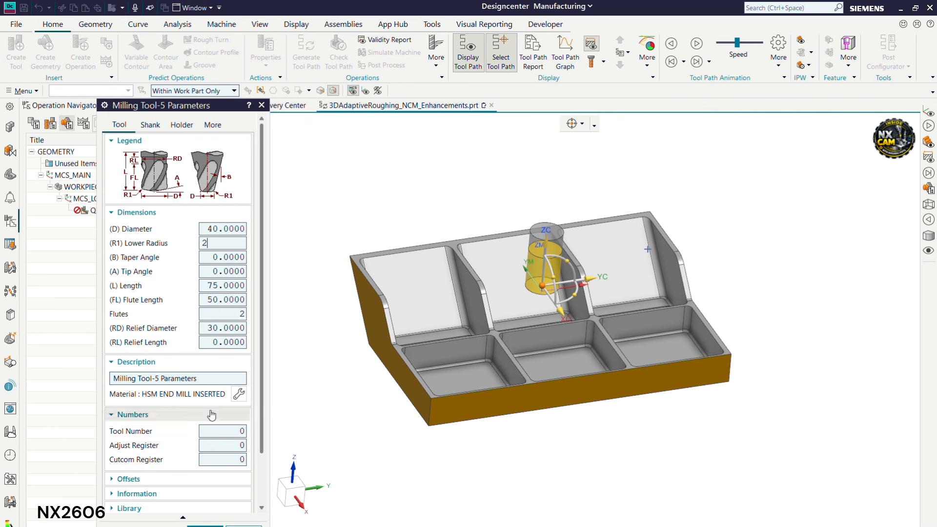
pyautogui.scroll(-2, 213, 405)
pyautogui.scroll(2, 214, 405)
pyautogui.scroll(-2, 213, 406)
pyautogui.scroll(2, 213, 405)
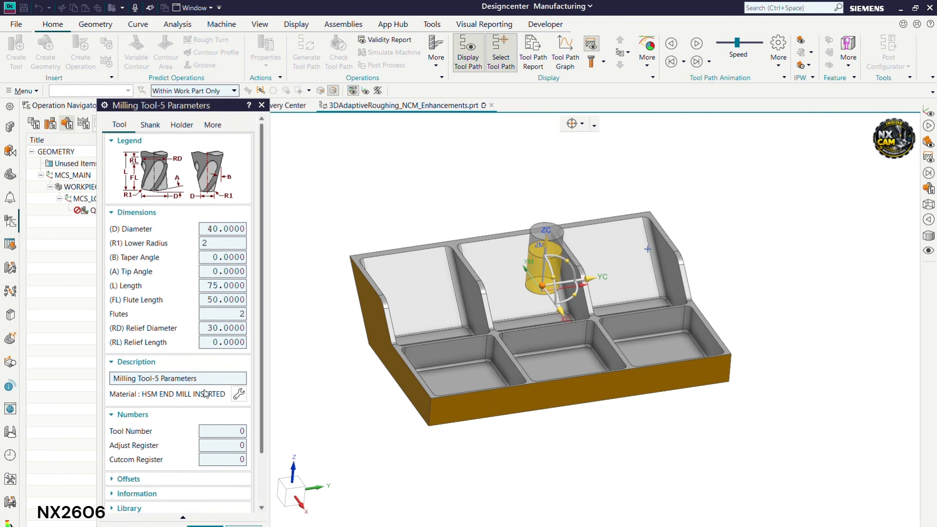
# Fit the Large compression holder HLD001_00007 from the Milling_Drilling library and accept the tool
pyautogui.click(175, 125)
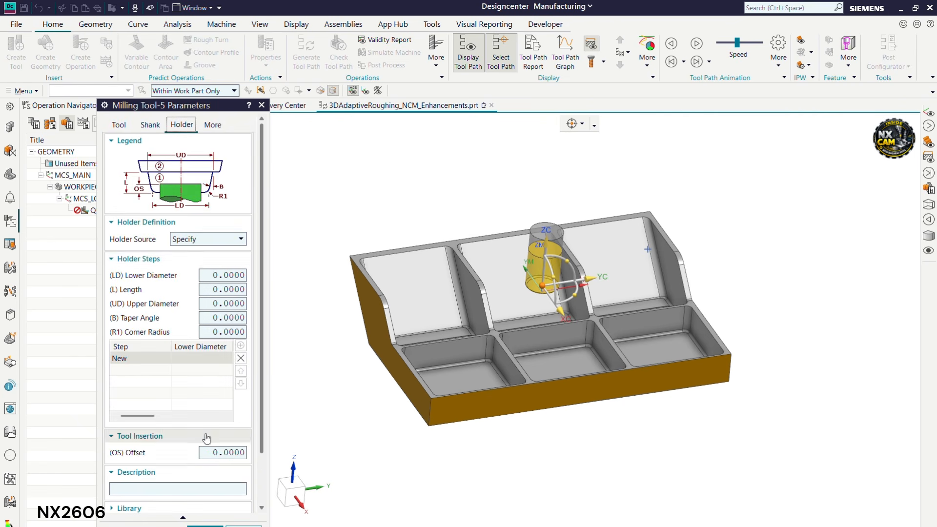
pyautogui.scroll(-2, 204, 442)
pyautogui.click(214, 456)
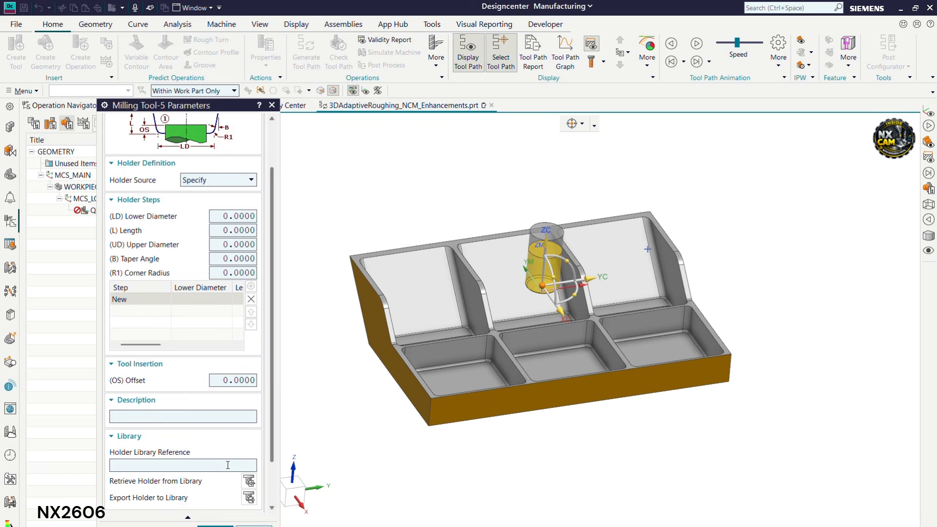
pyautogui.click(245, 482)
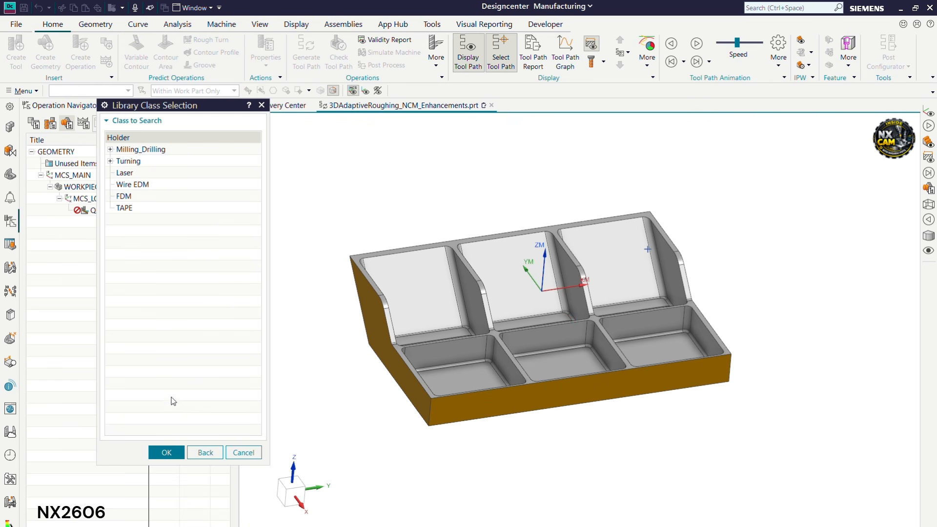
pyautogui.click(163, 149)
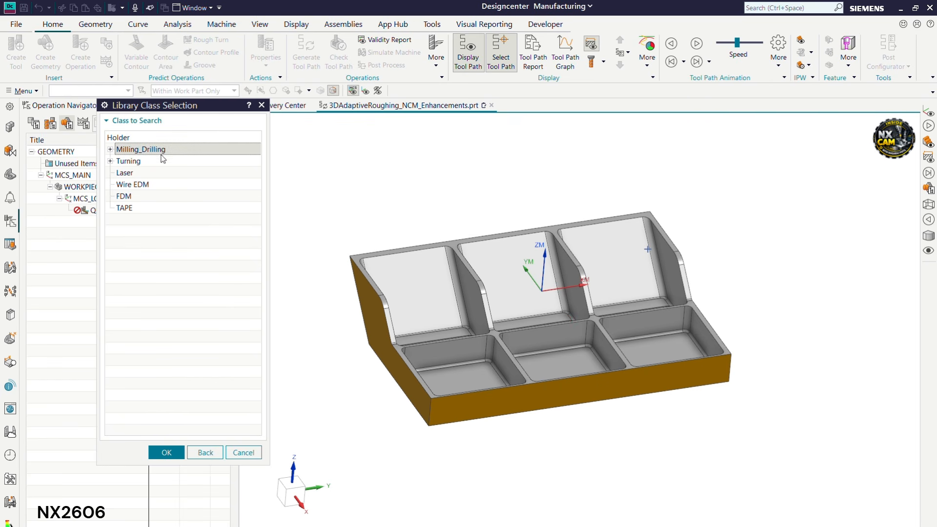
pyautogui.click(174, 455)
pyautogui.click(178, 315)
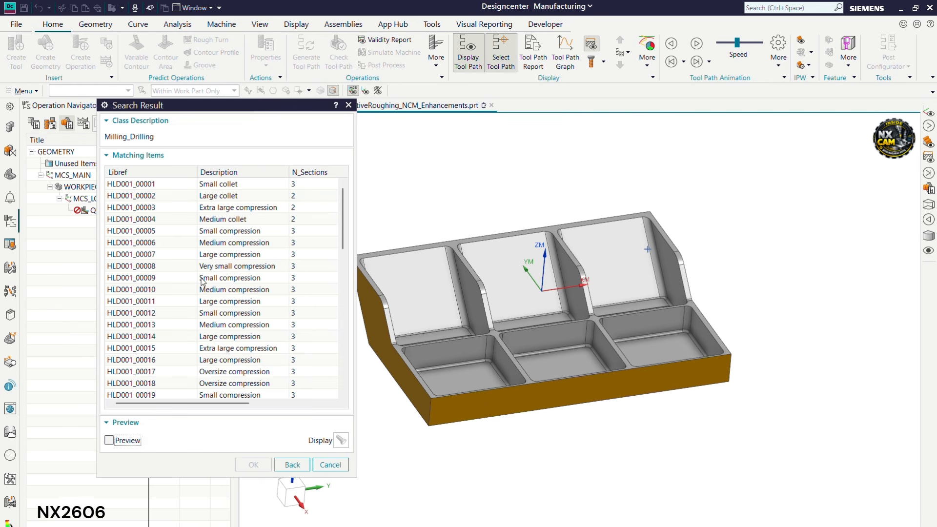
pyautogui.click(229, 255)
pyautogui.click(253, 465)
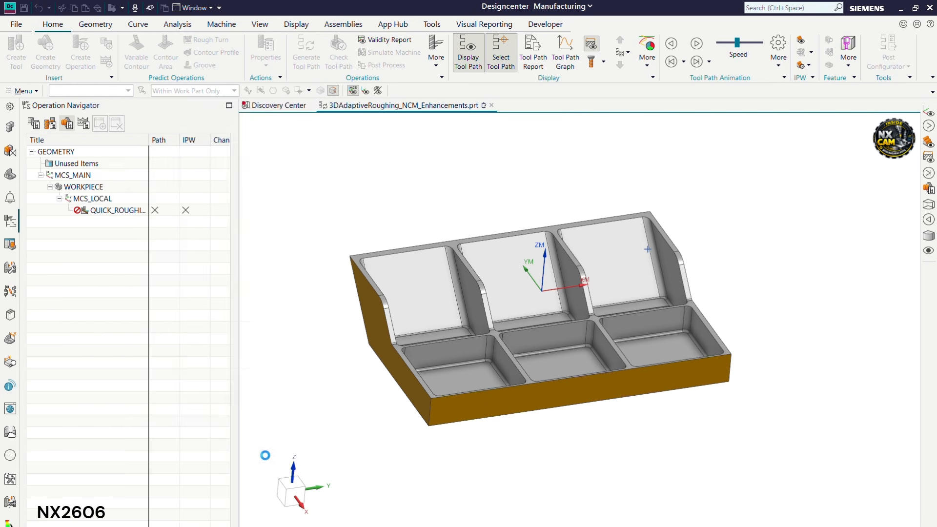
pyautogui.scroll(1, 515, 281)
pyautogui.moveTo(519, 278)
pyautogui.mouseDown(button='middle')
pyautogui.moveTo(529, 260)
pyautogui.moveTo(523, 274)
pyautogui.mouseUp(button='middle')
pyautogui.click(211, 521)
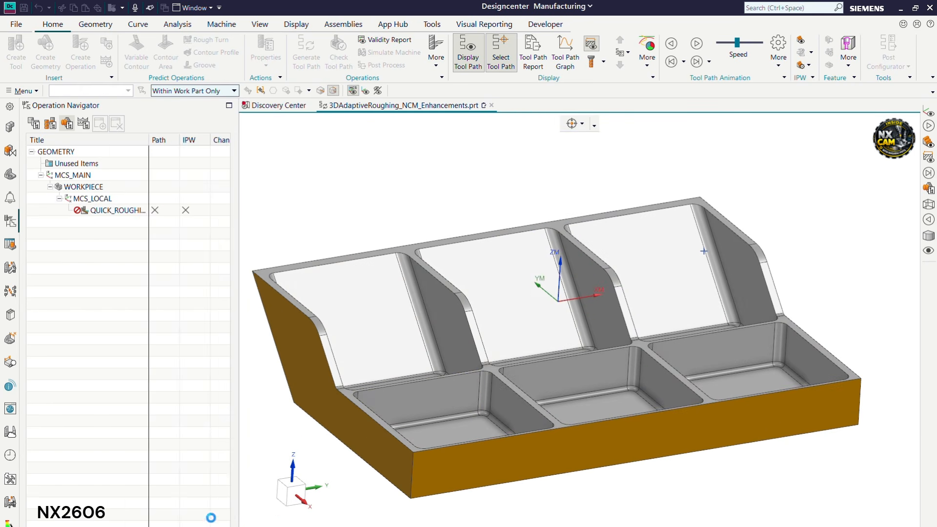
# Set stepover Maximum Distance to 40 %Tool and keep Constant Depth cut levels
pyautogui.scroll(-2, 685, 276)
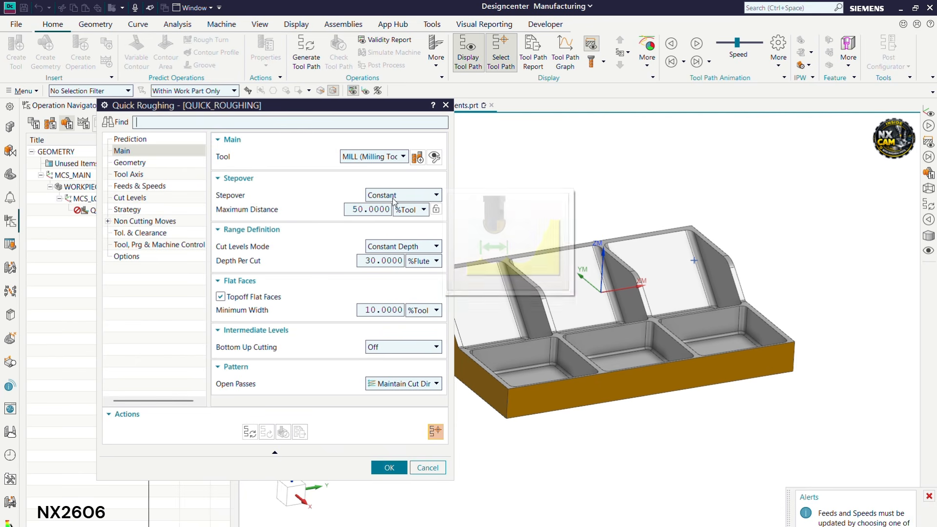
pyautogui.moveTo(405, 197)
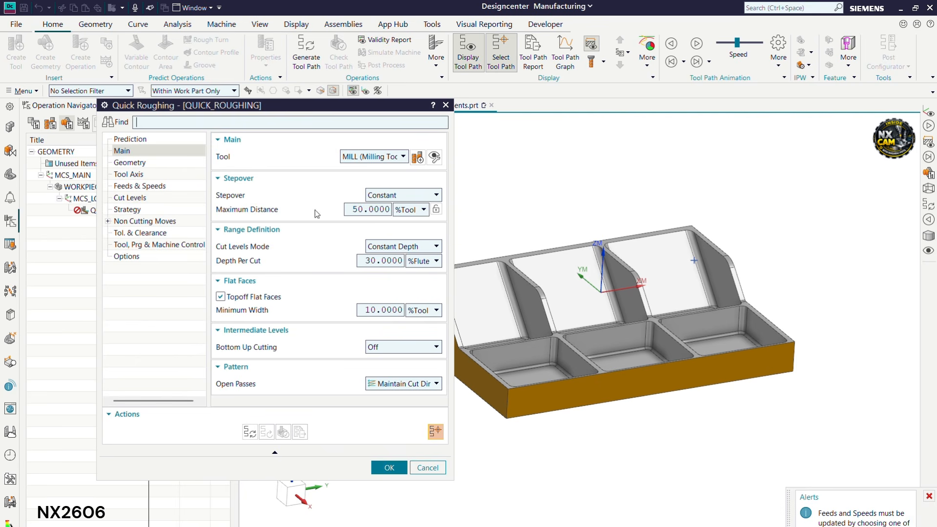
pyautogui.doubleClick(360, 209)
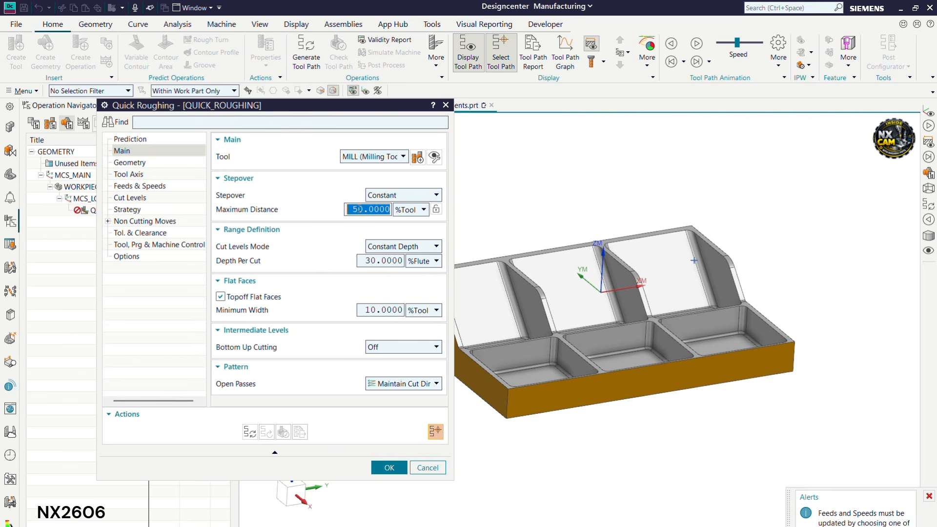
pyautogui.write('40')
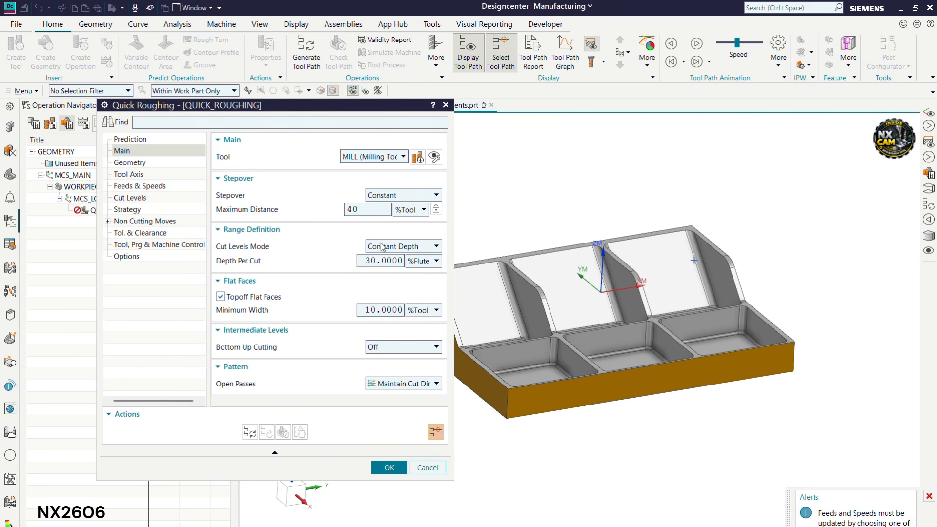
pyautogui.click(396, 247)
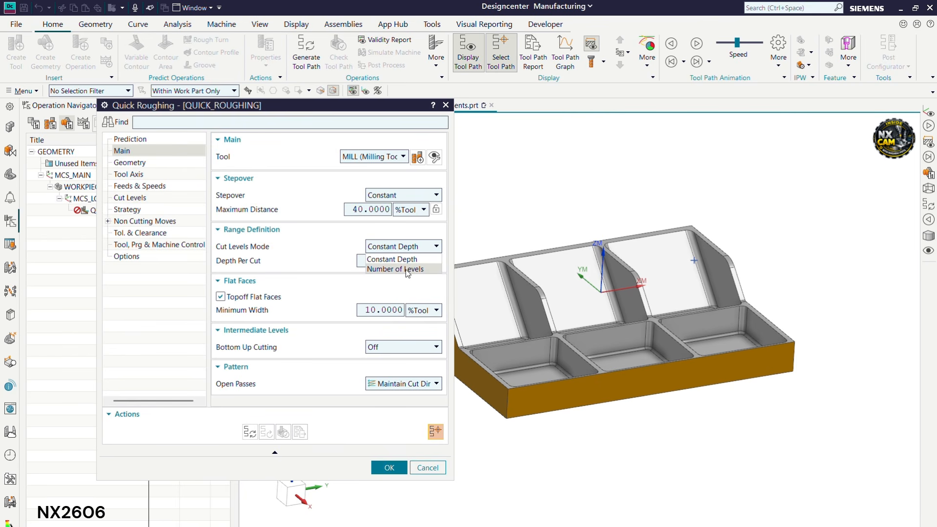
pyautogui.click(410, 248)
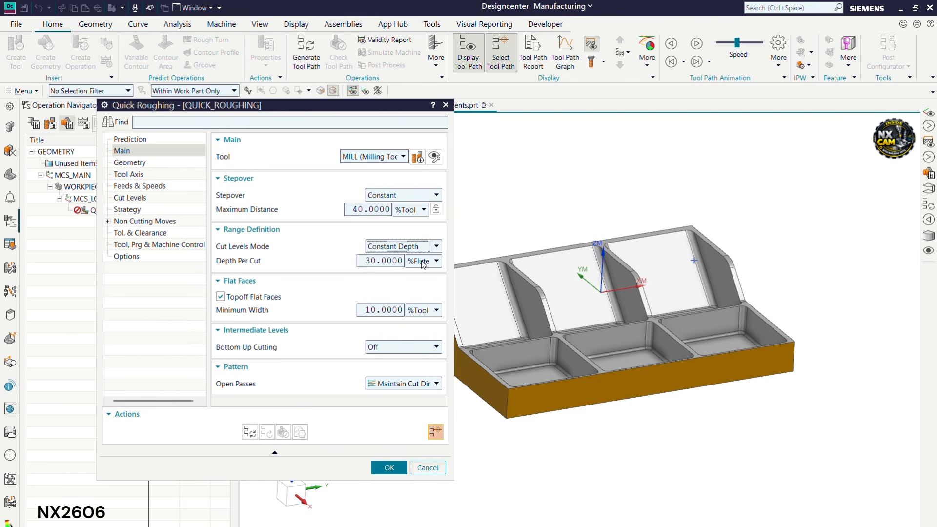
pyautogui.click(433, 157)
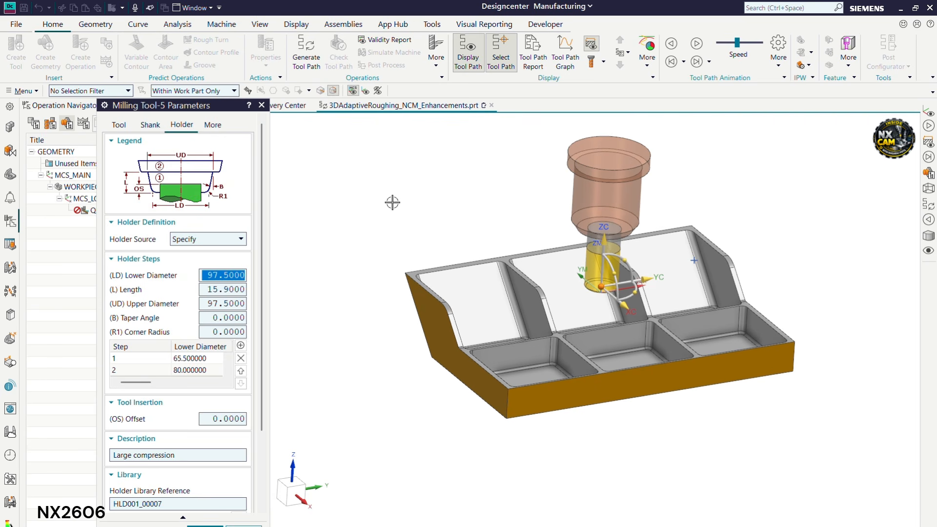
pyautogui.click(118, 125)
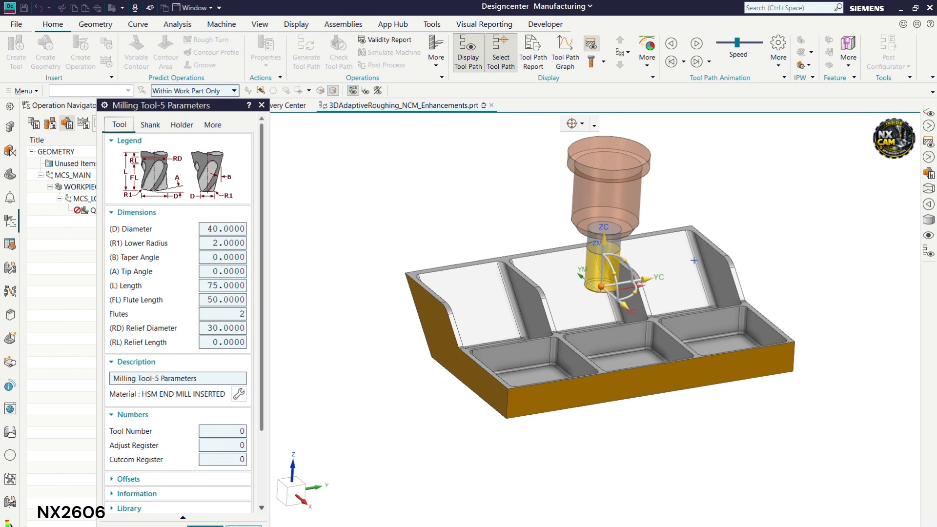
pyautogui.click(246, 526)
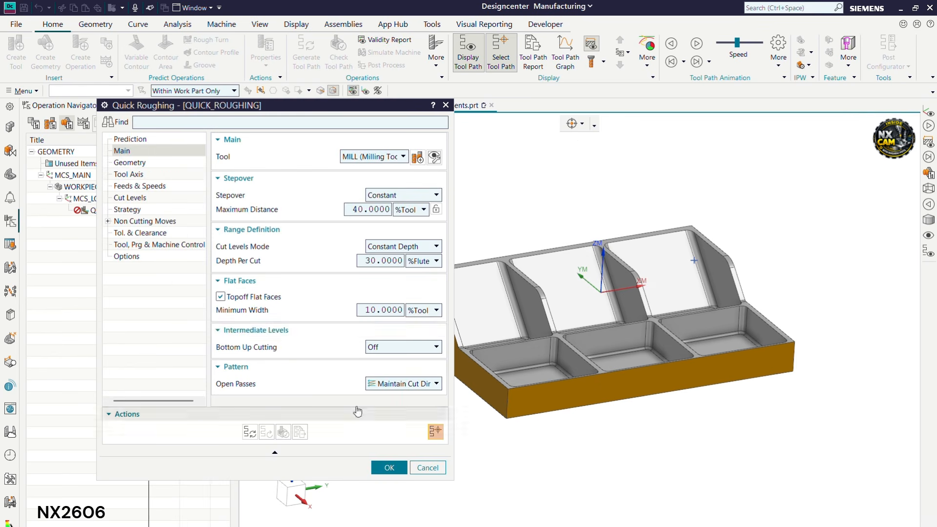
# Switch Depth Per Cut from %Flute to mm and set it to 15
pyautogui.click(415, 262)
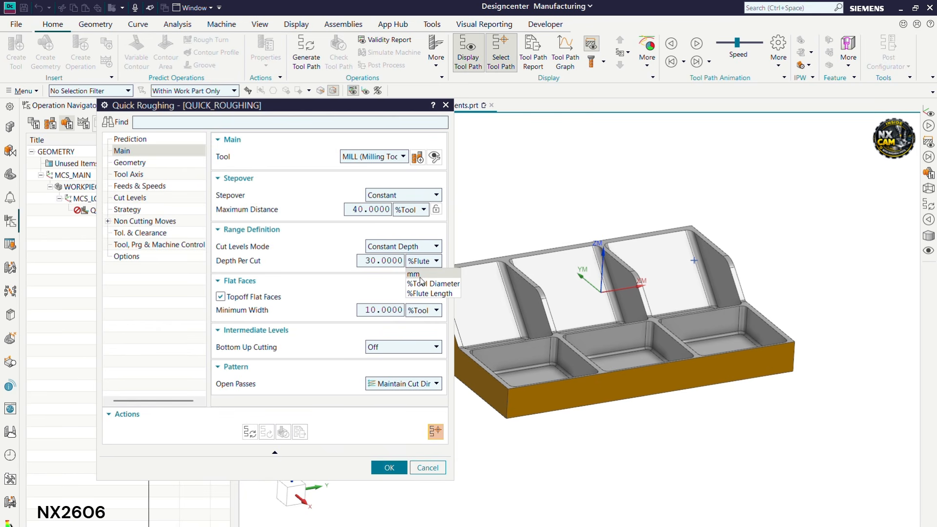
pyautogui.click(419, 277)
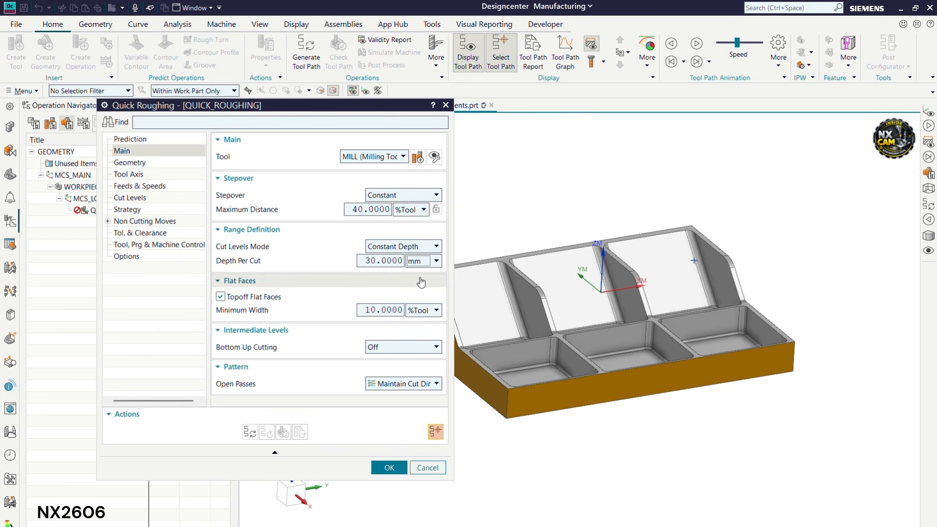
pyautogui.doubleClick(384, 263)
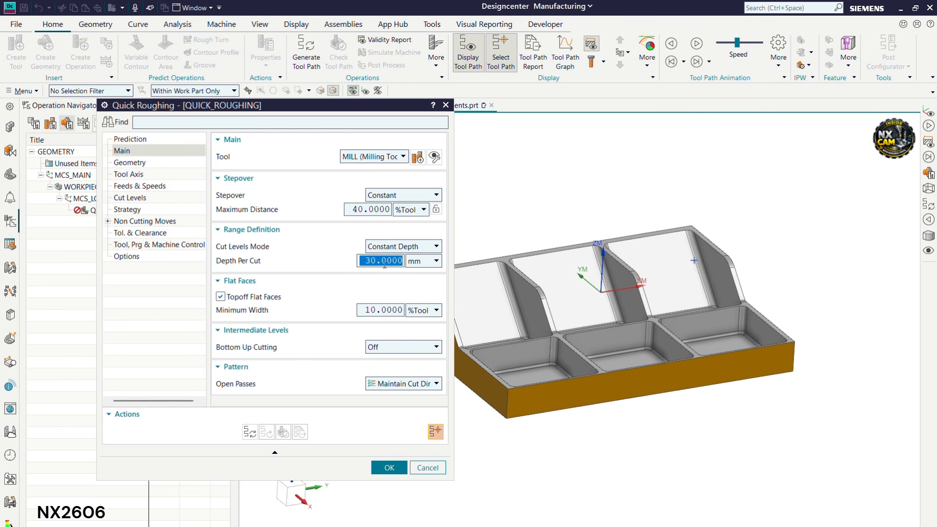
pyautogui.write('15')
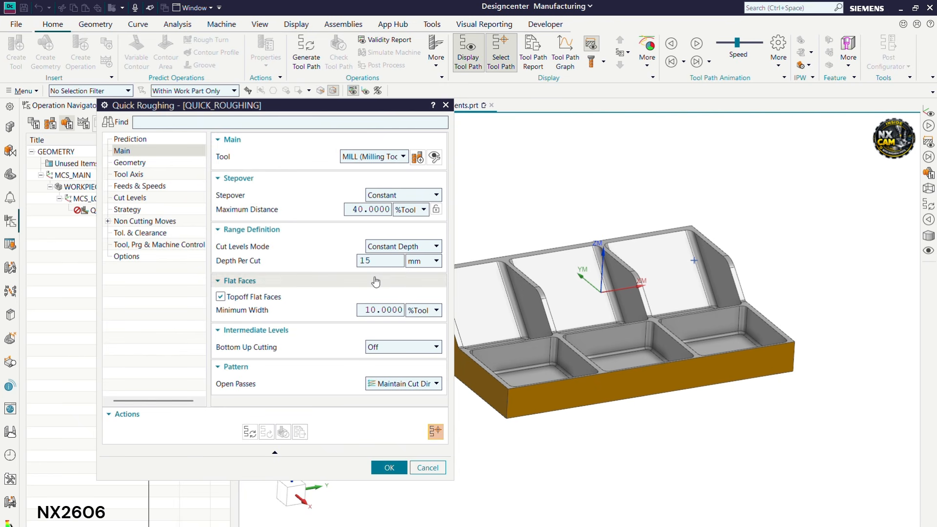
pyautogui.moveTo(241, 299)
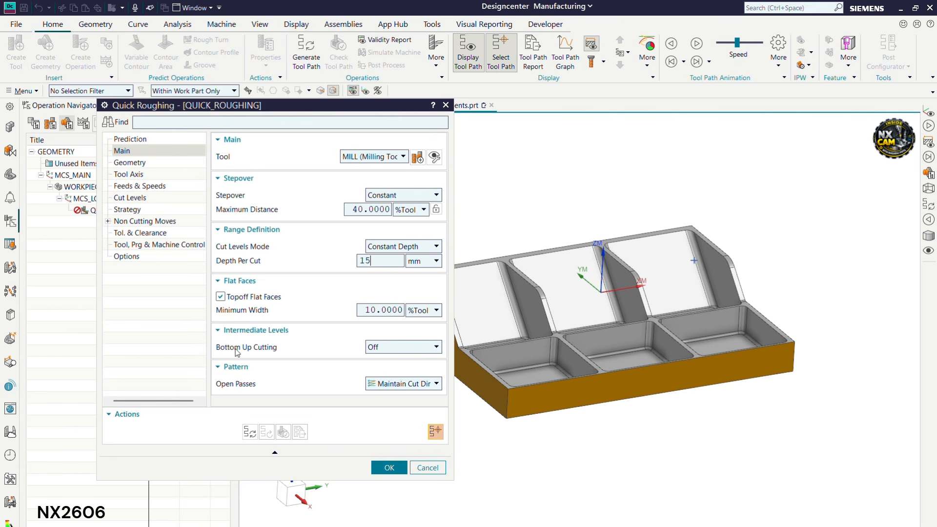
pyautogui.click(398, 348)
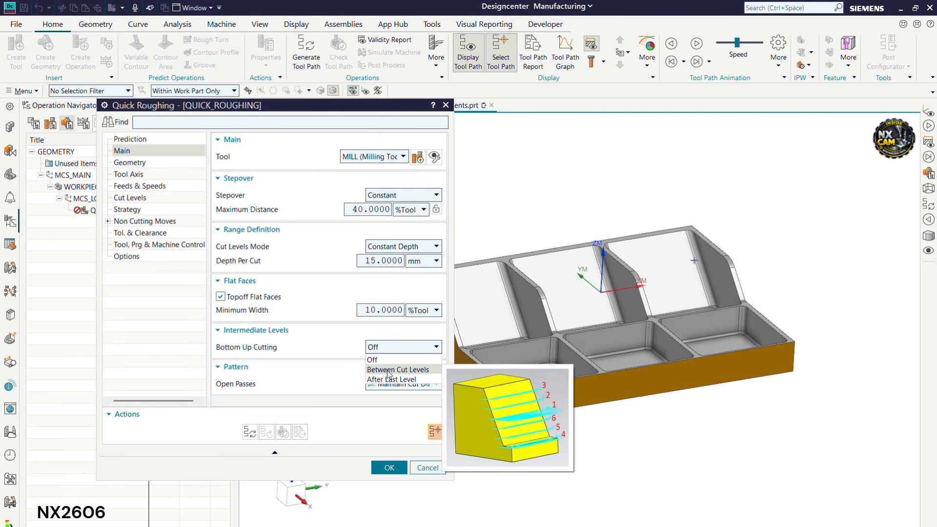
# Set Bottom Up Cutting to Between Cut Levels
pyautogui.click(388, 371)
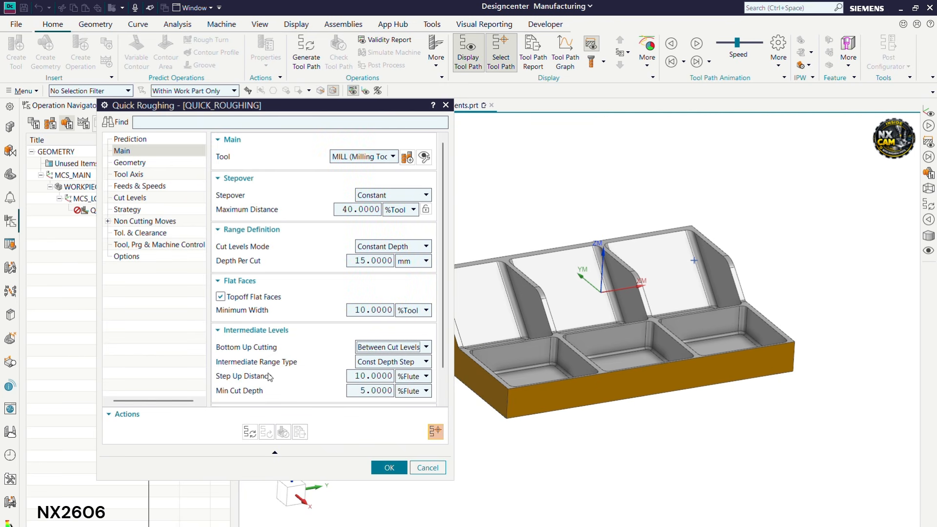
pyautogui.moveTo(395, 347)
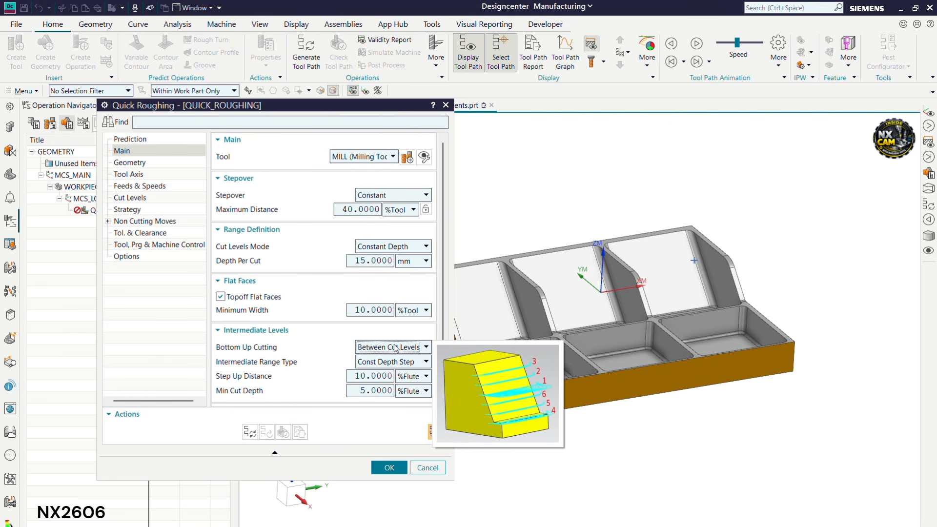
pyautogui.click(395, 347)
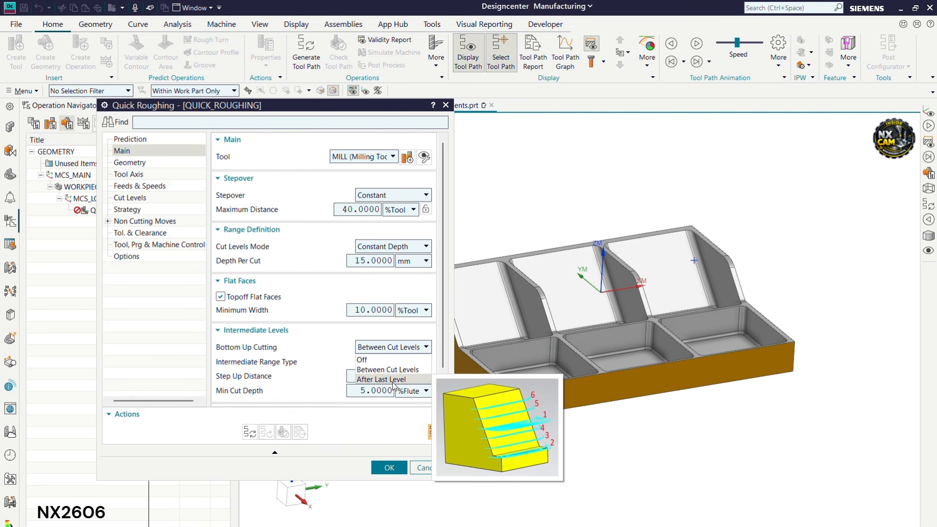
pyautogui.click(403, 370)
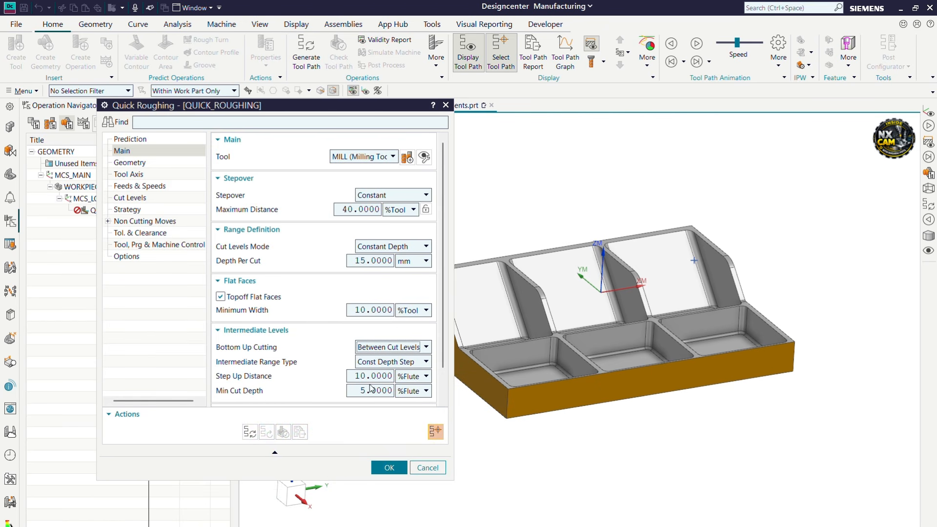
# Set Step Up Distance and Min Cut Depth both to 2 mm
pyautogui.doubleClick(386, 375)
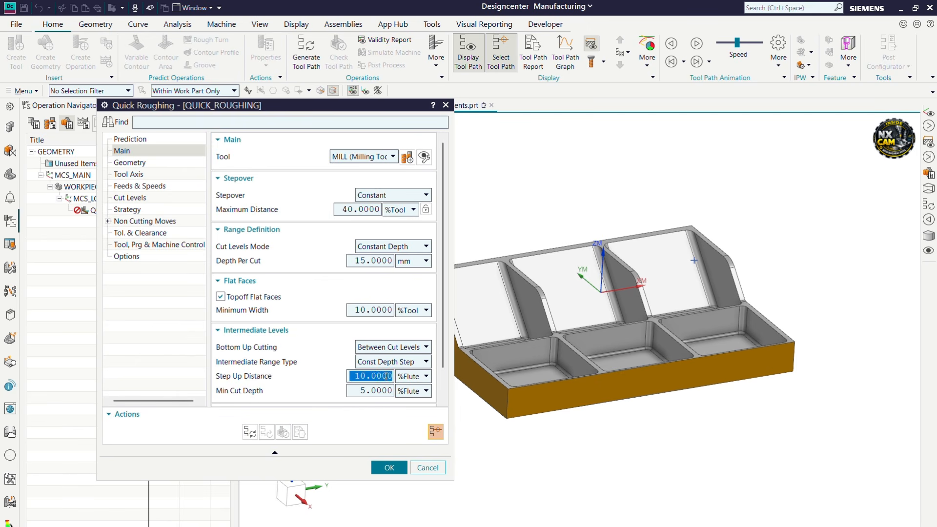
pyautogui.write('2')
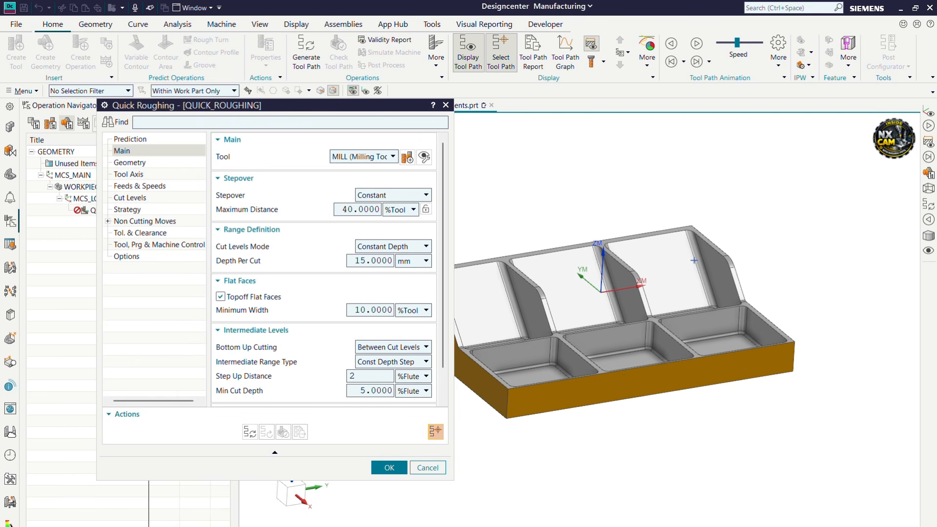
pyautogui.click(412, 376)
pyautogui.click(415, 388)
pyautogui.moveTo(234, 393)
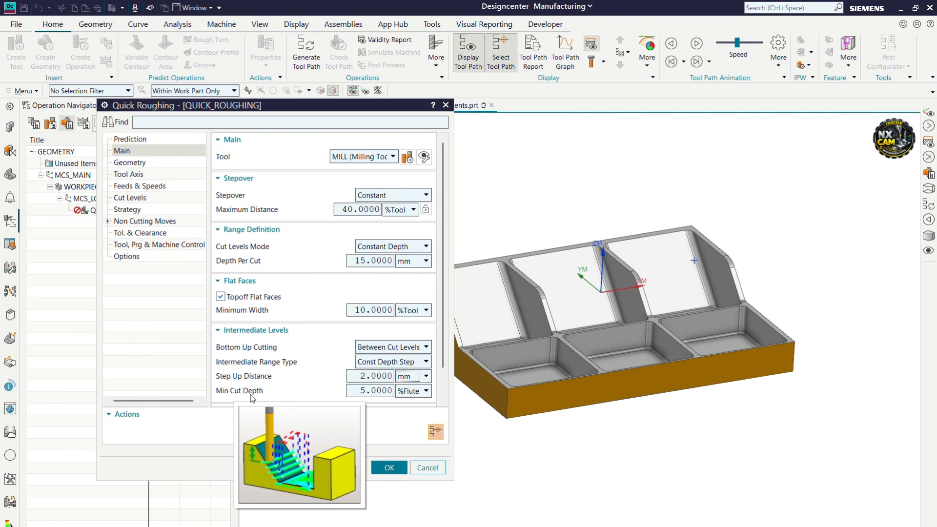
pyautogui.click(372, 391)
pyautogui.write('2')
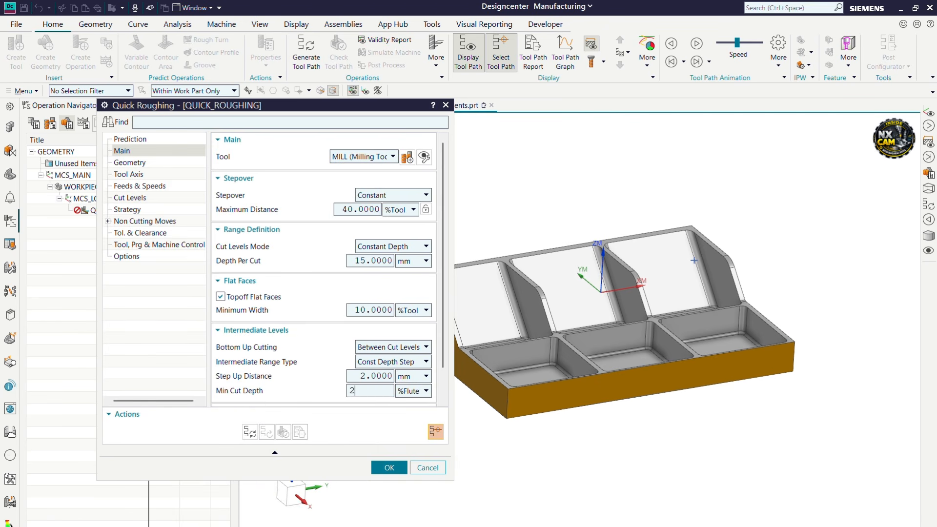
pyautogui.moveTo(256, 394)
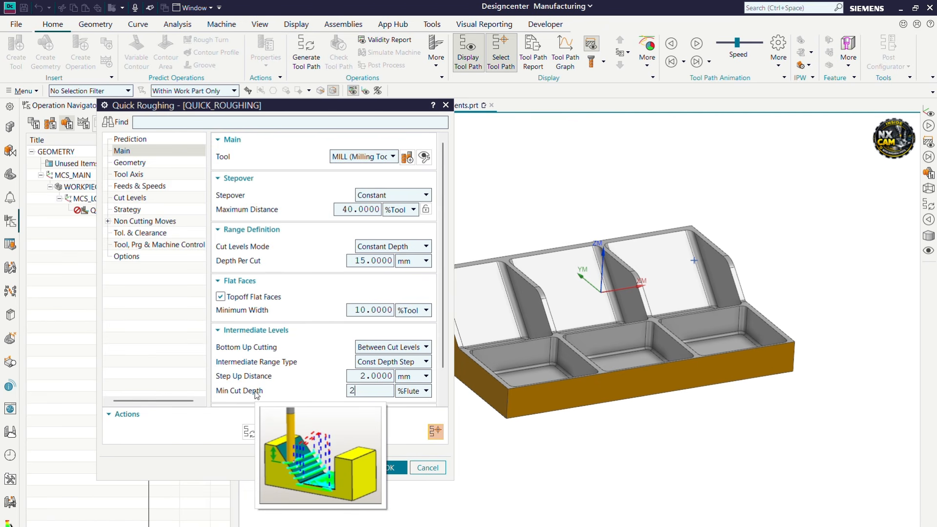
pyautogui.click(411, 390)
pyautogui.click(409, 403)
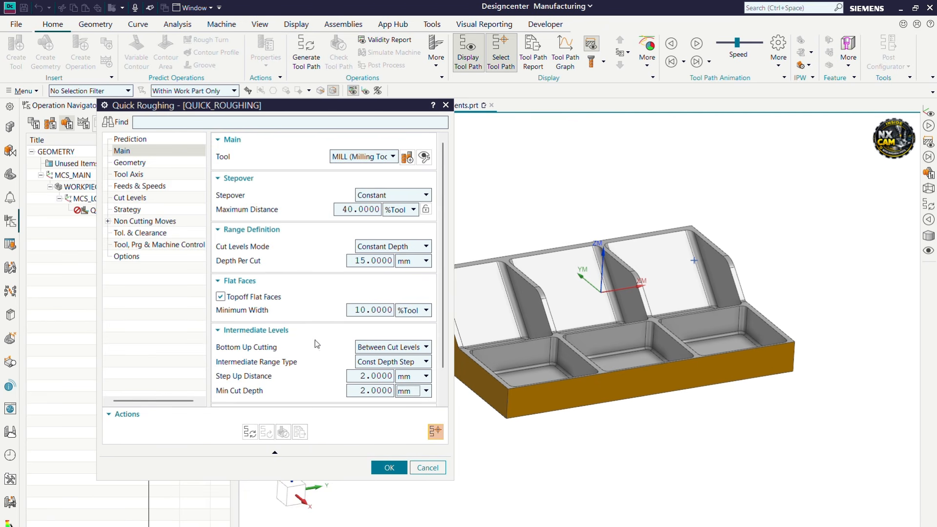
pyautogui.click(130, 162)
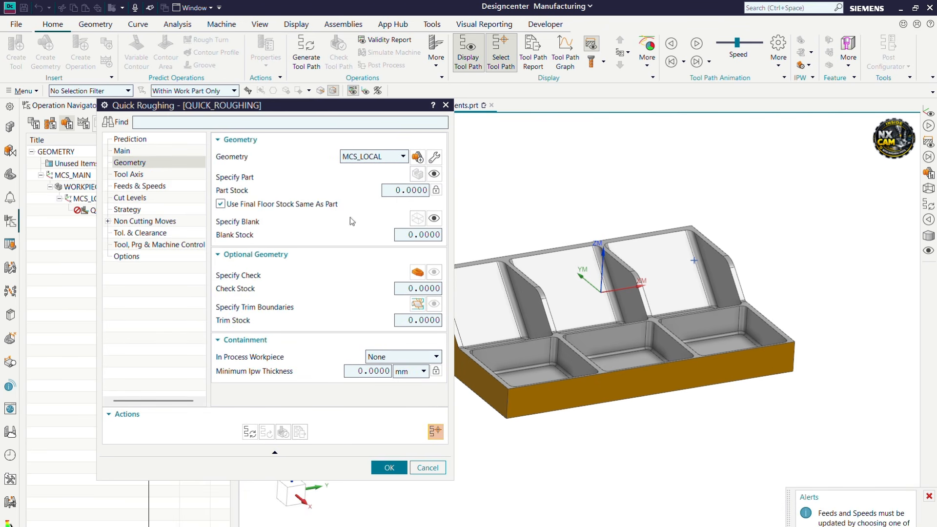
# Enter 0.5 as the Part Stock and dismiss the alert
pyautogui.scroll(-2, 690, 316)
pyautogui.scroll(2, 590, 283)
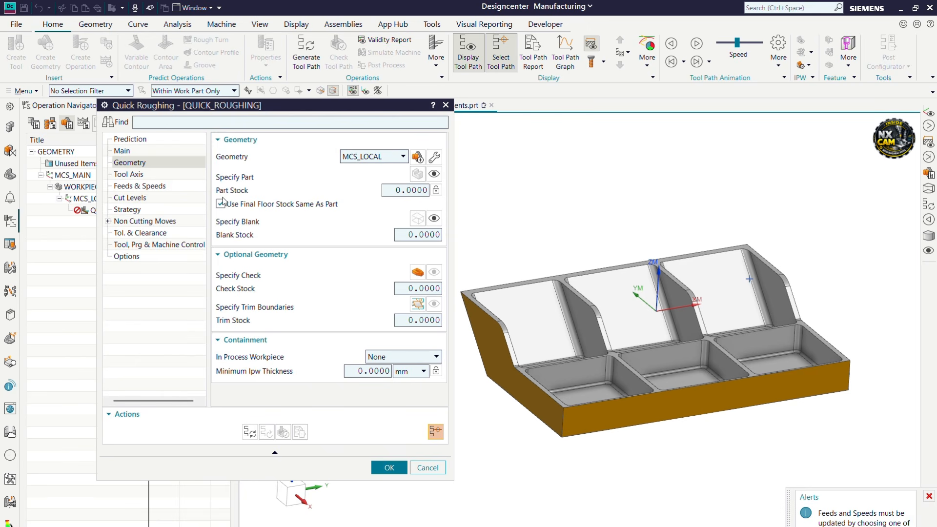
pyautogui.click(395, 190)
pyautogui.write('0.5')
pyautogui.scroll(-2, 590, 418)
pyautogui.scroll(3, 590, 418)
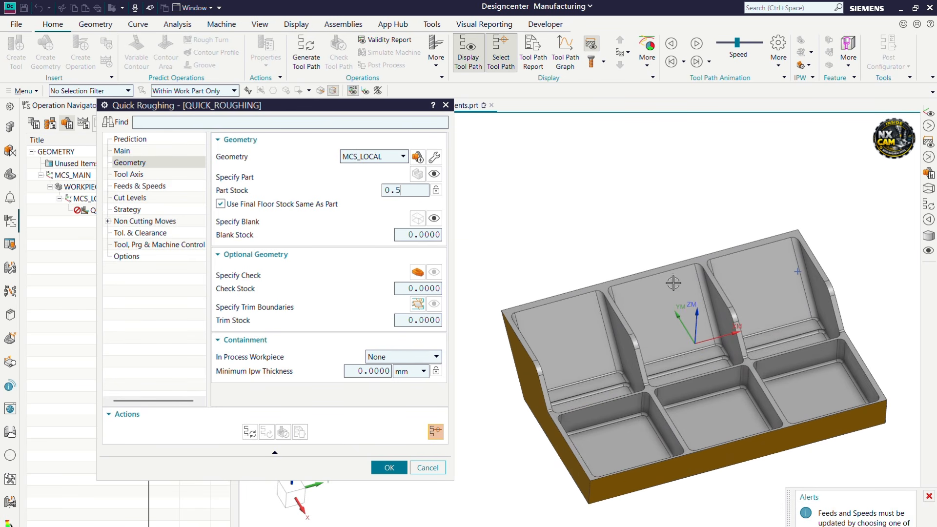
pyautogui.click(927, 494)
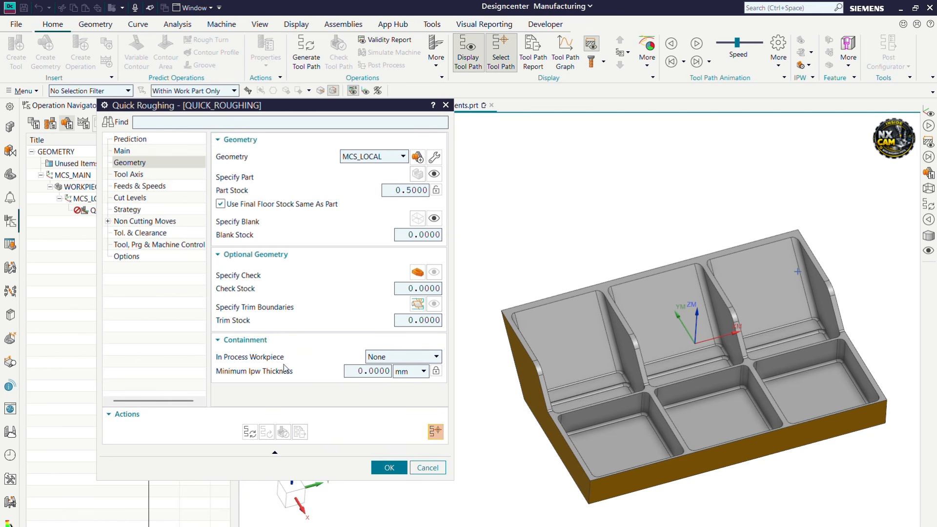
# Set In Process Workpiece to Use 3D with a 0.5 Minimum Ipw Thickness
pyautogui.click(381, 358)
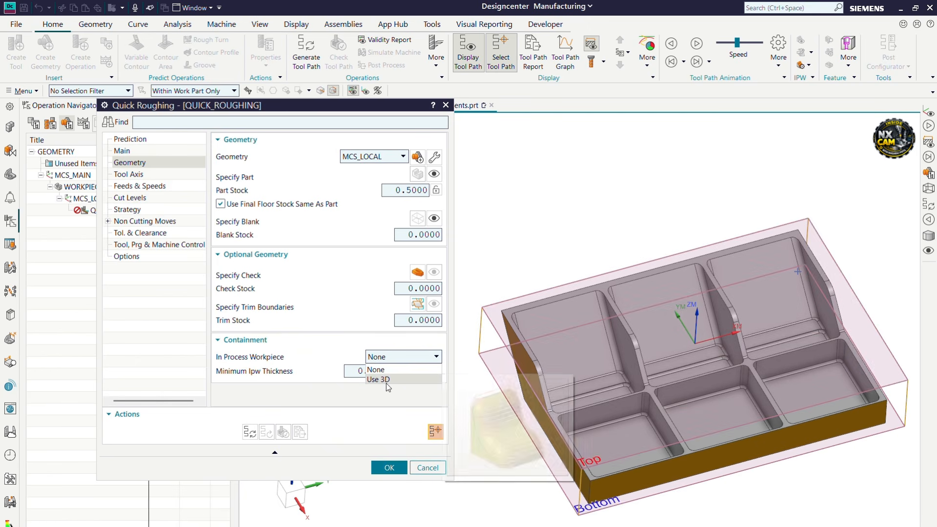
pyautogui.click(385, 383)
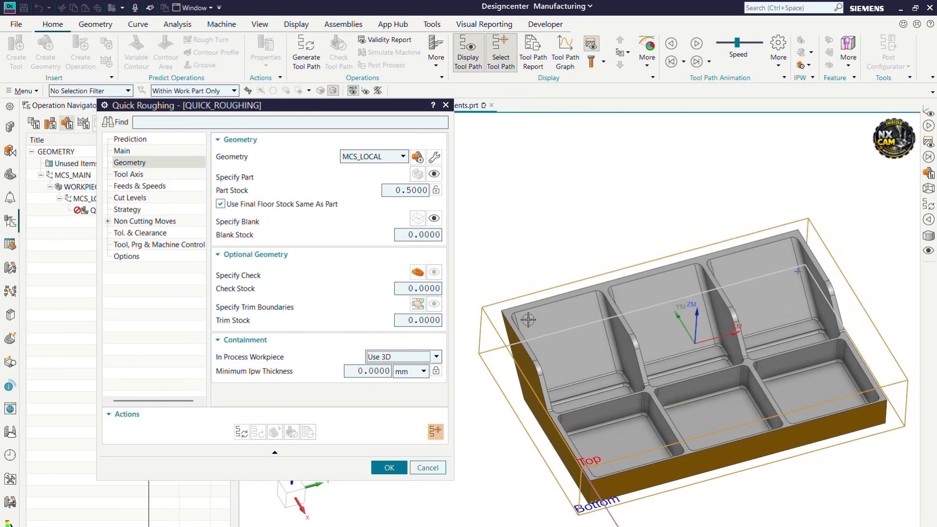
pyautogui.moveTo(528, 320); pyautogui.dragTo(547, 313, button='middle')
pyautogui.scroll(3, 544, 324)
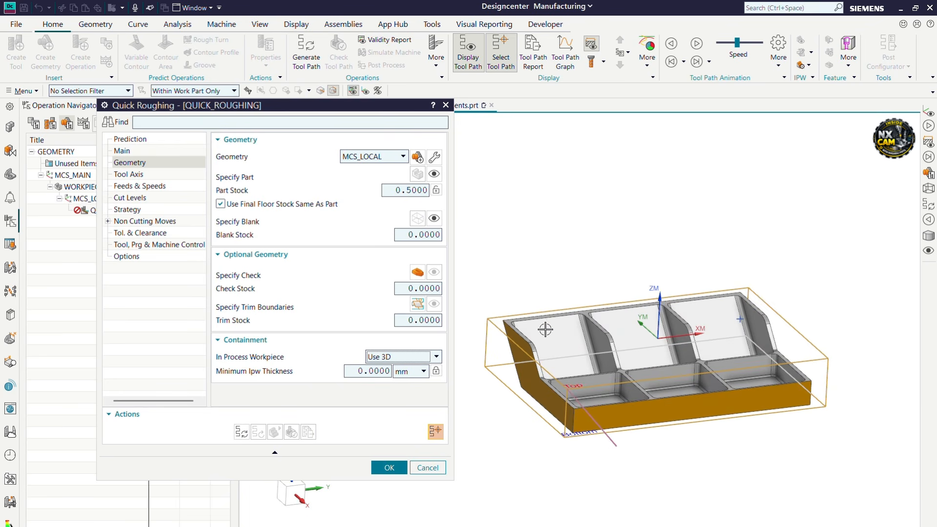
pyautogui.moveTo(280, 375)
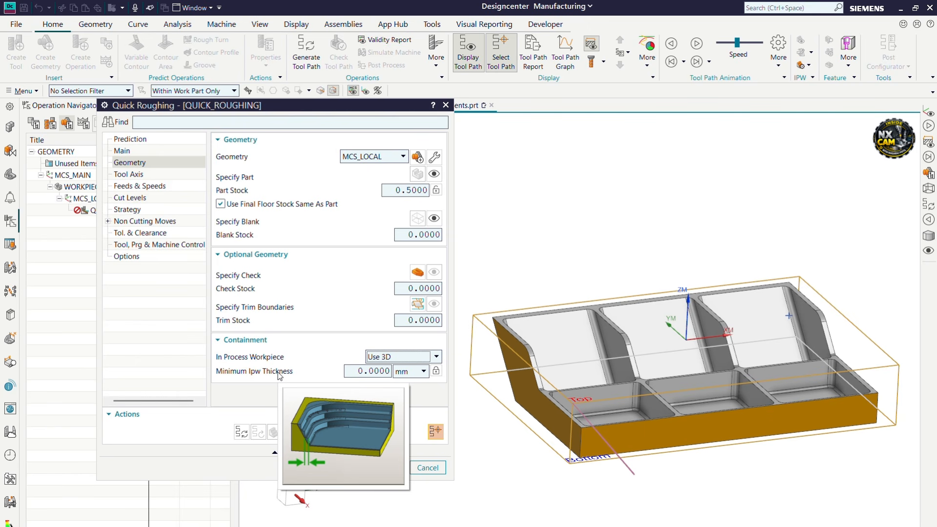
pyautogui.click(369, 370)
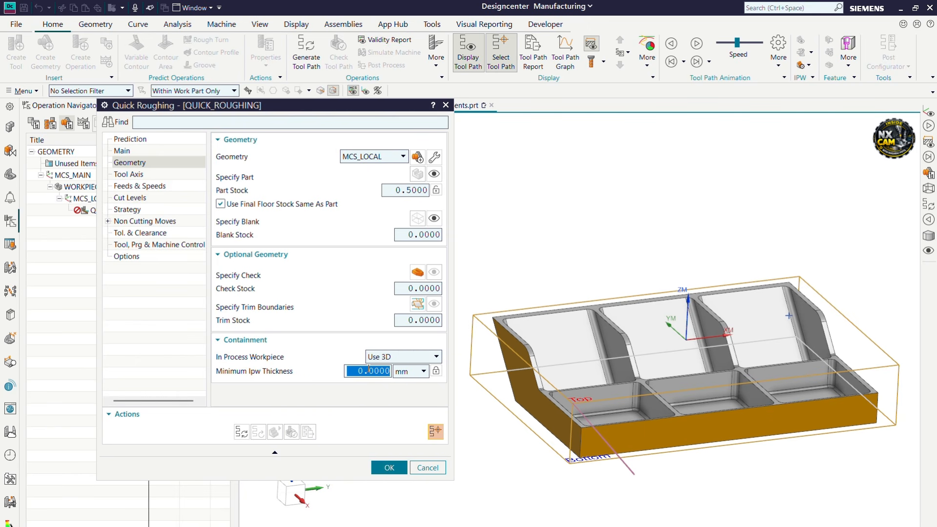
pyautogui.write('0.5')
pyautogui.press('Return')
pyautogui.click(128, 175)
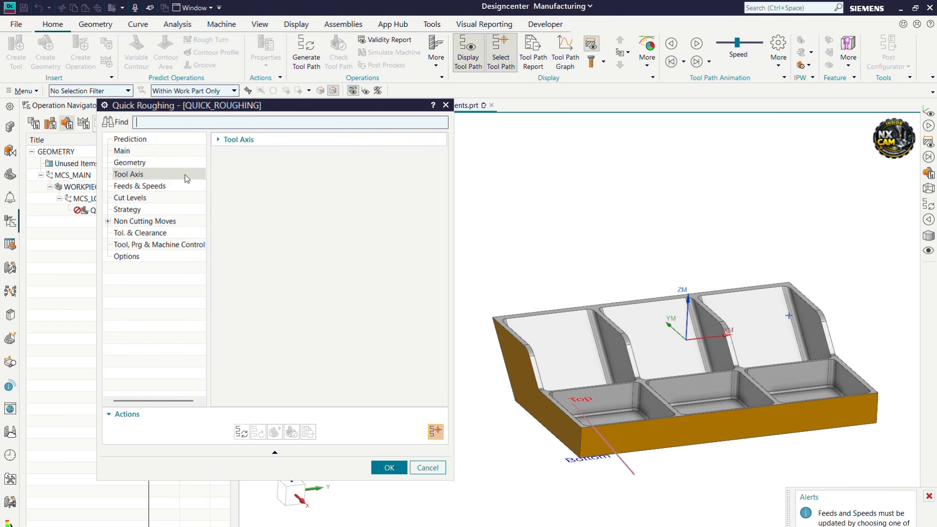
# Confirm the Tool Axis is set to +ZM Axis
pyautogui.click(287, 143)
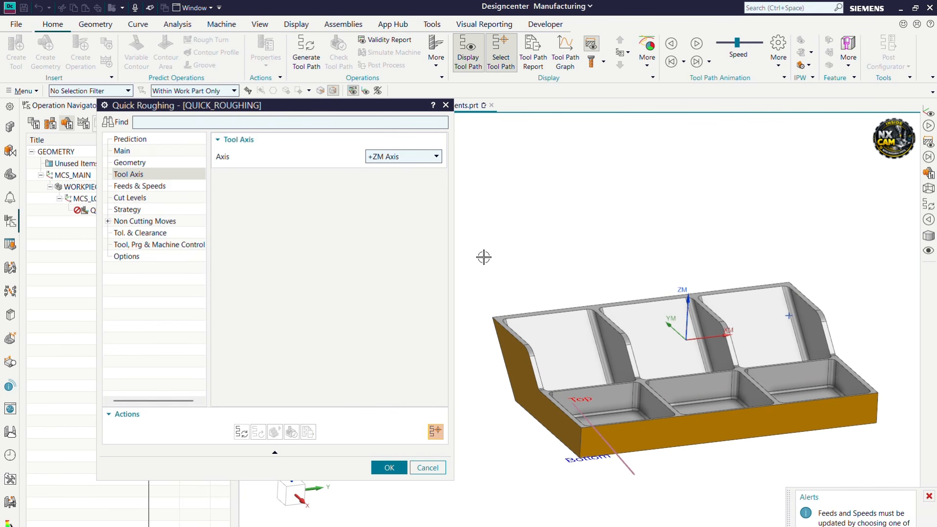
pyautogui.scroll(-1, 552, 290)
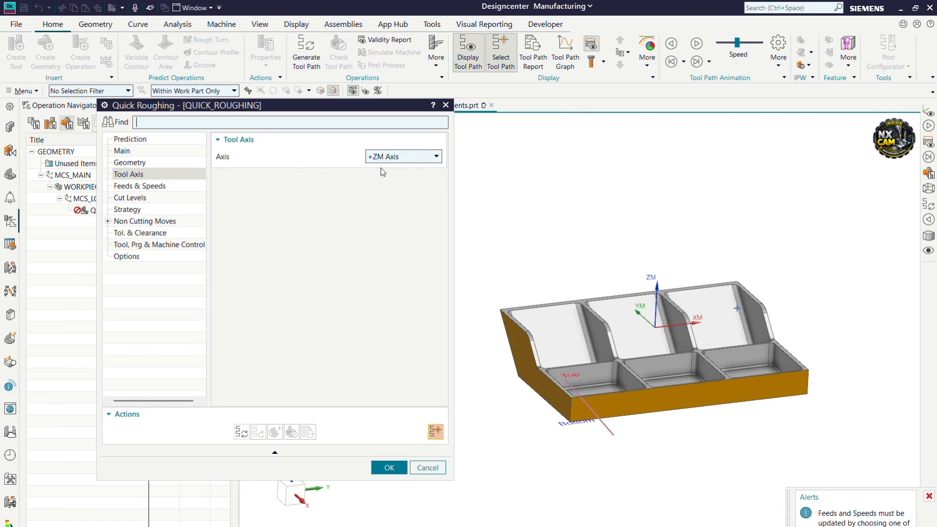
pyautogui.click(138, 187)
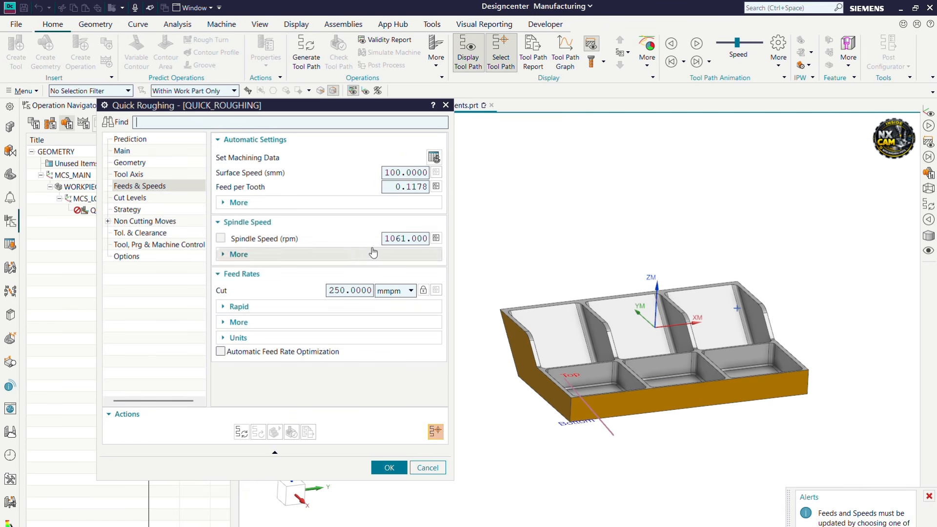
# Set spindle speed to 3500 rpm and cut feed to 2250 mmpm, then recalculate
pyautogui.click(387, 238)
pyautogui.write('3500')
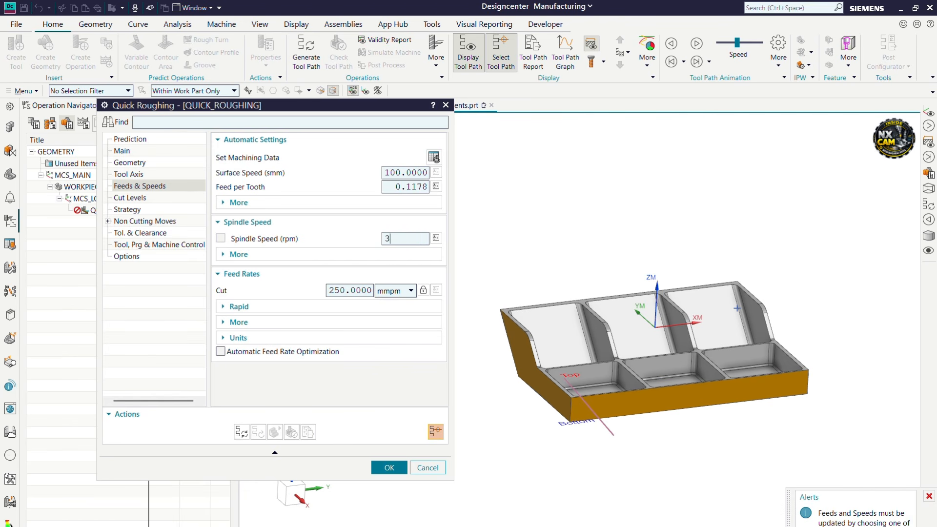
pyautogui.click(343, 289)
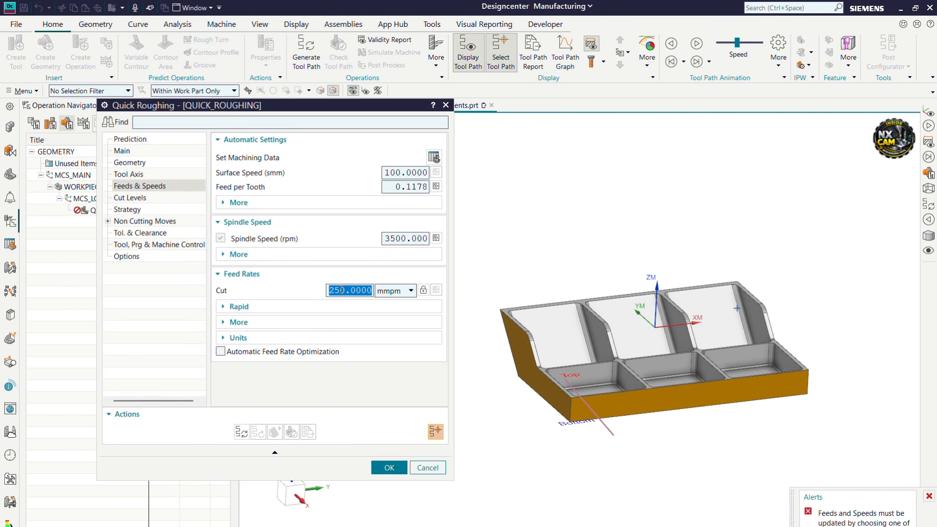
pyautogui.write('2250')
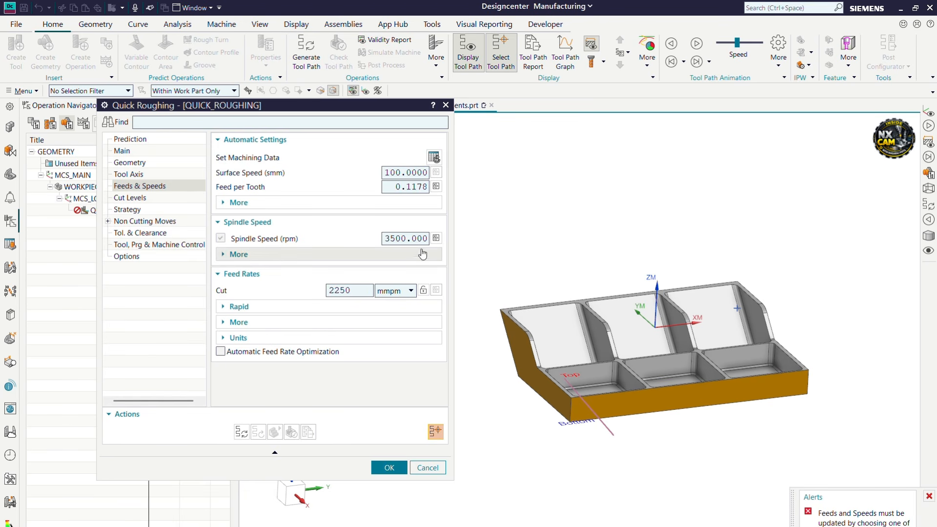
pyautogui.click(436, 238)
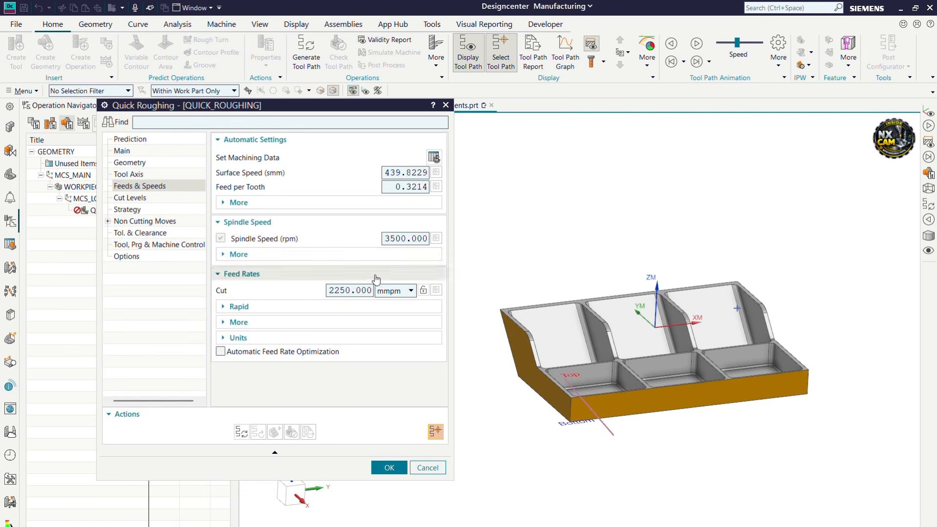
pyautogui.click(125, 198)
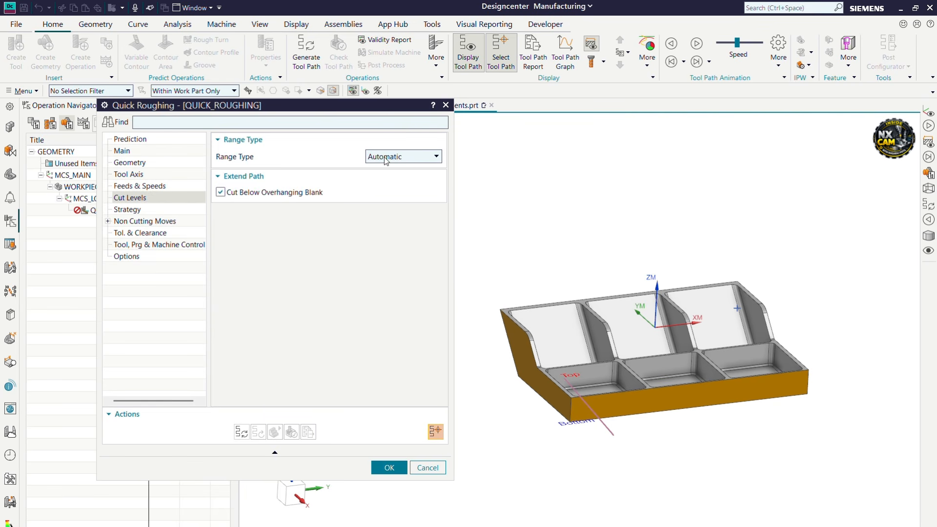
# Review the Cut Levels page, then switch to the Strategy page showing Climb Cut and Depth First
pyautogui.scroll(-3, 551, 278)
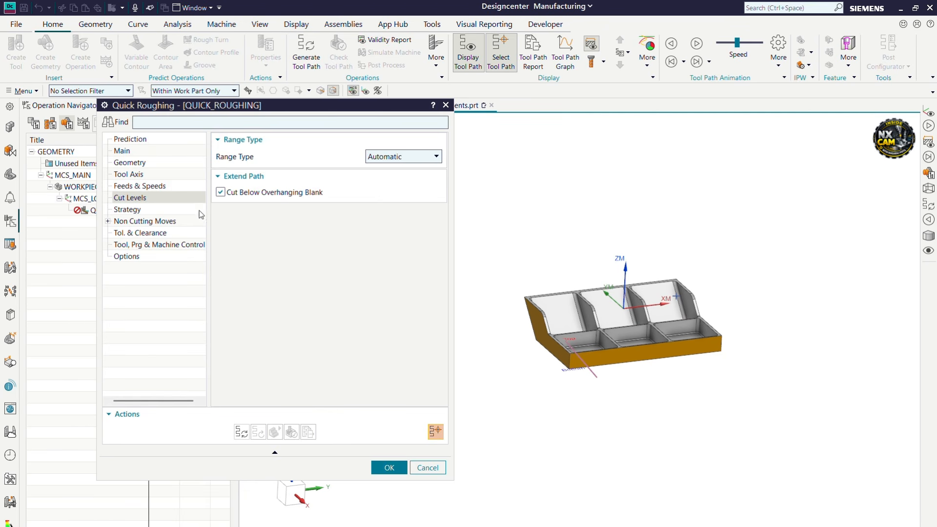
pyautogui.moveTo(251, 194)
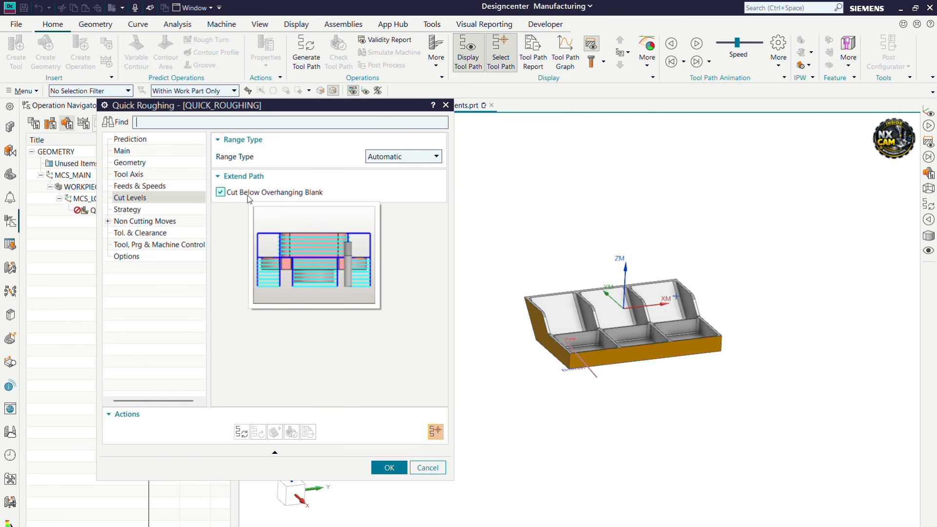
pyautogui.click(128, 209)
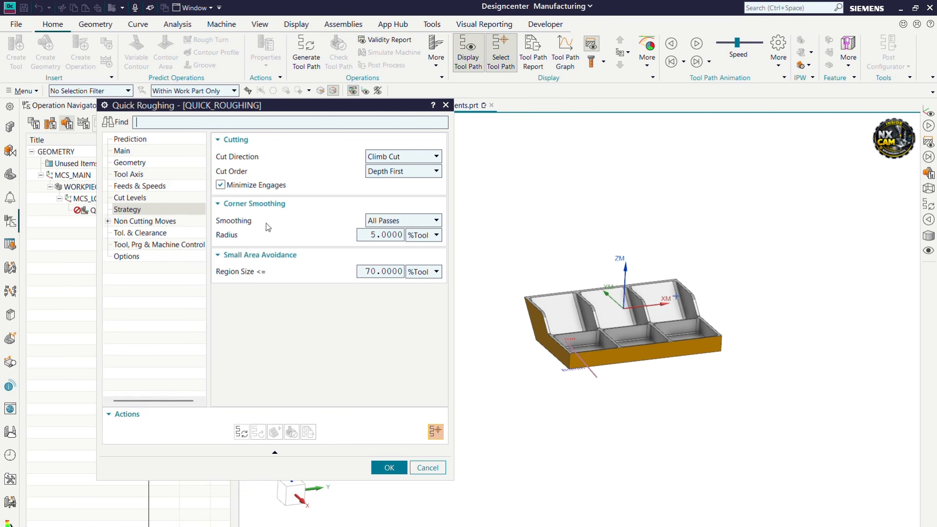
pyautogui.click(391, 224)
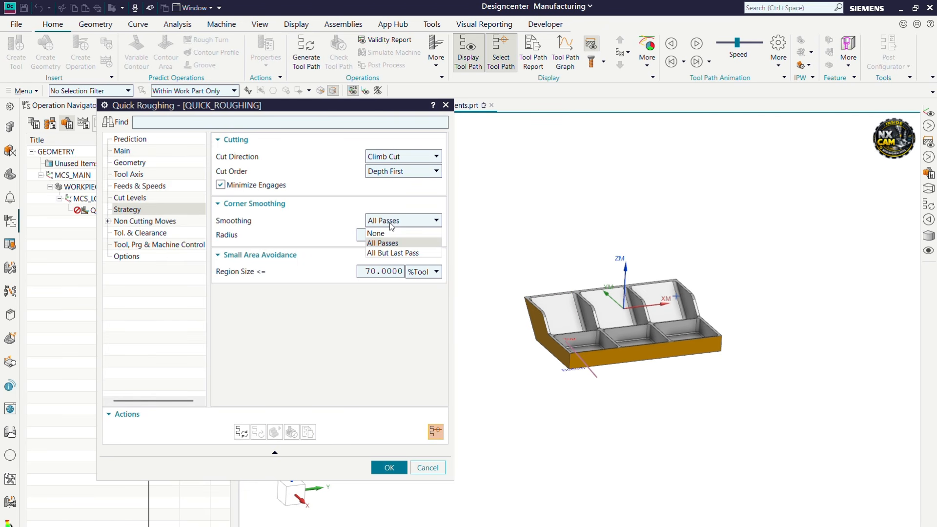
pyautogui.click(395, 223)
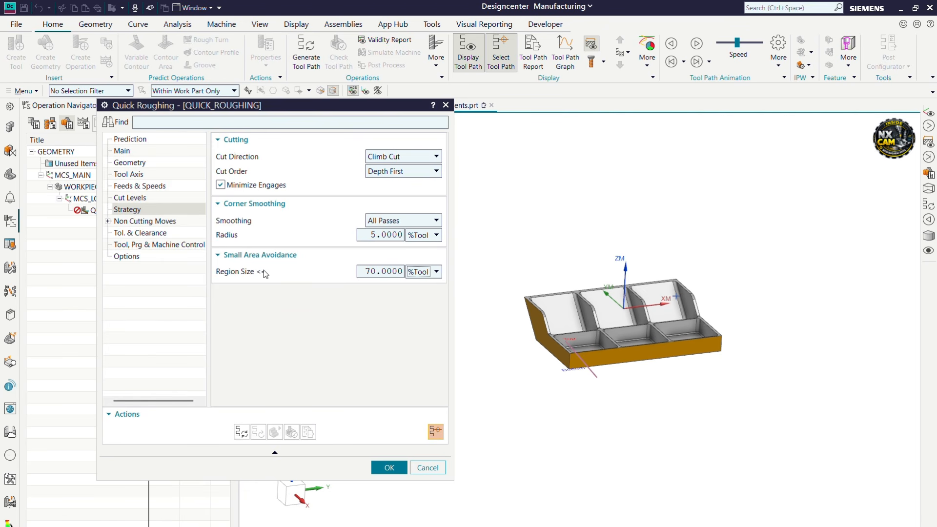
pyautogui.moveTo(259, 273)
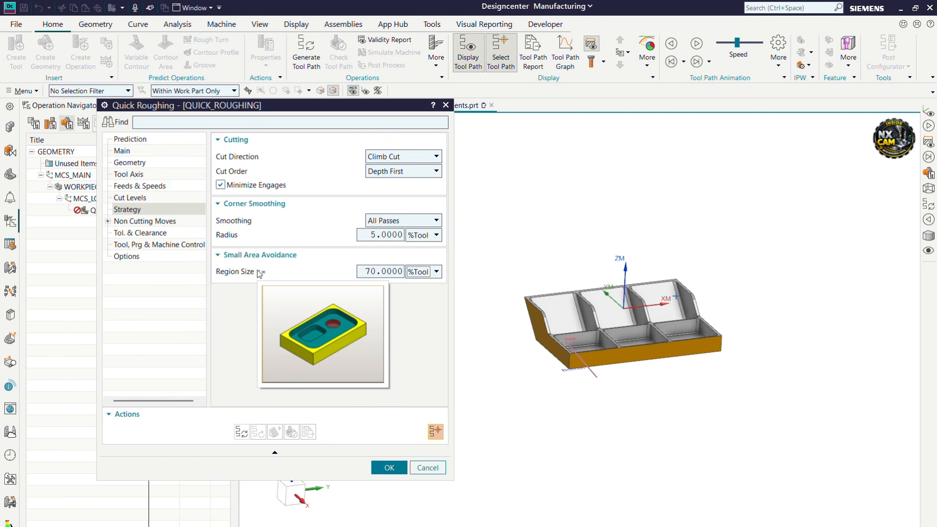
pyautogui.moveTo(254, 278)
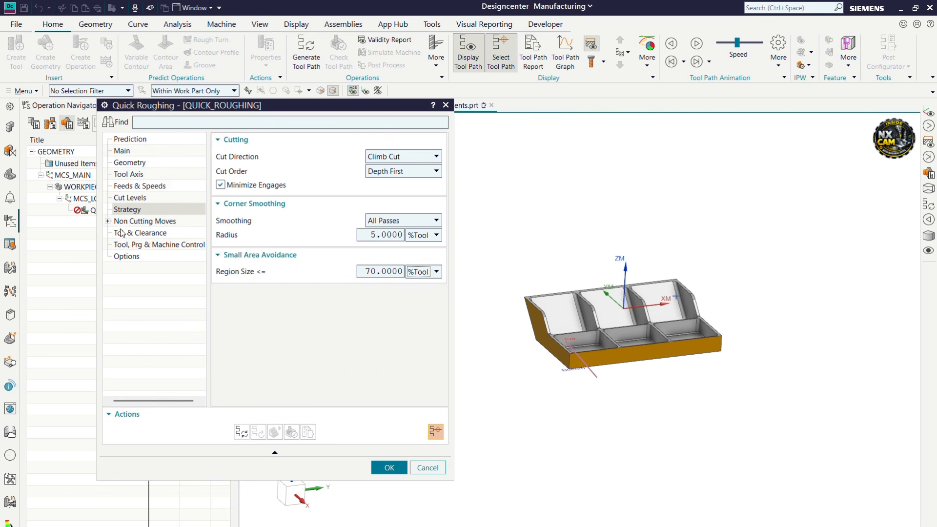
pyautogui.click(107, 222)
# Keep Helical as the engage type and check the retract settings
pyautogui.click(130, 234)
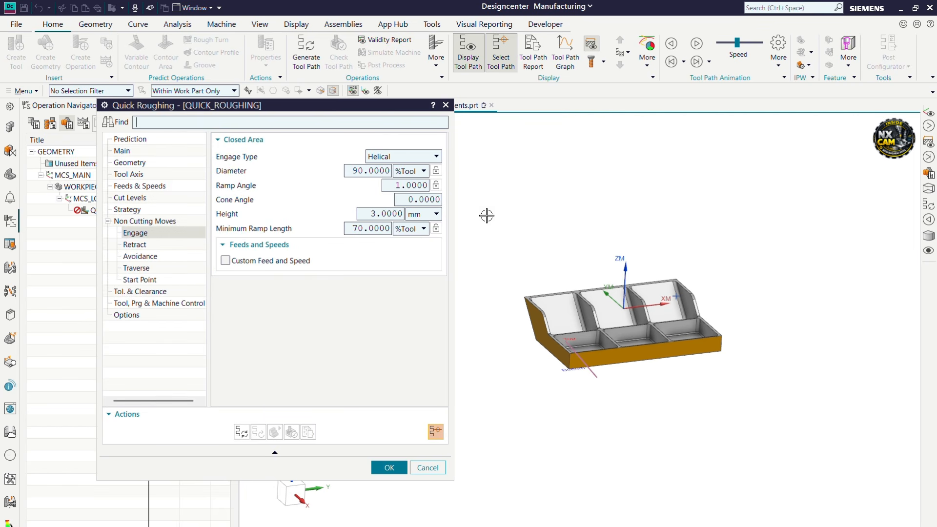
pyautogui.click(392, 157)
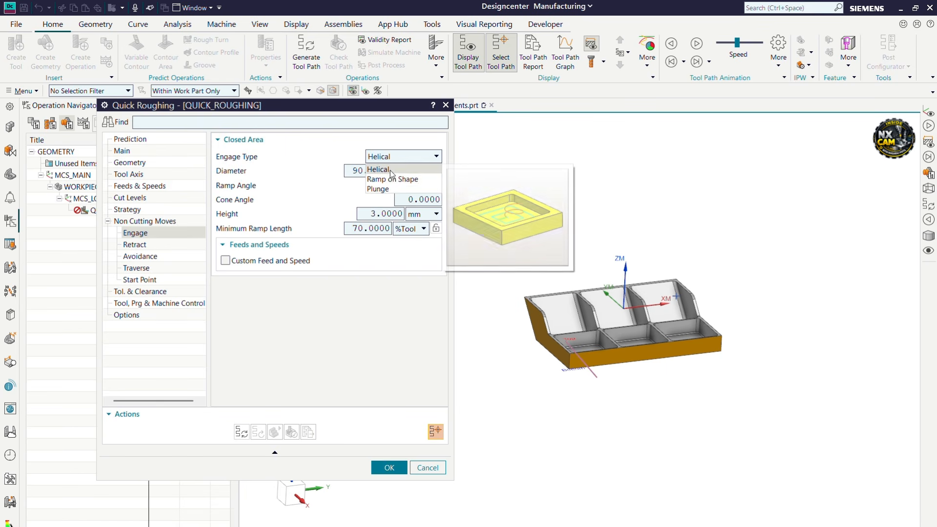
pyautogui.click(392, 170)
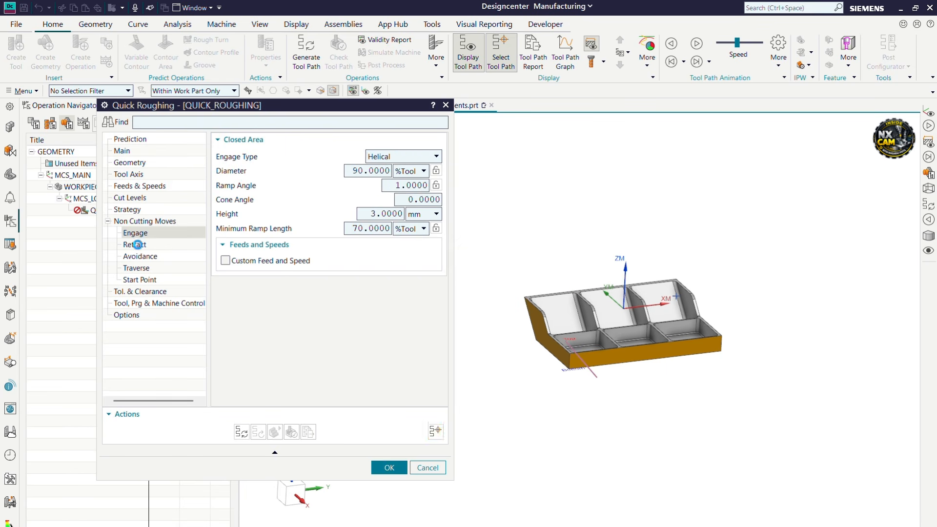
pyautogui.click(139, 244)
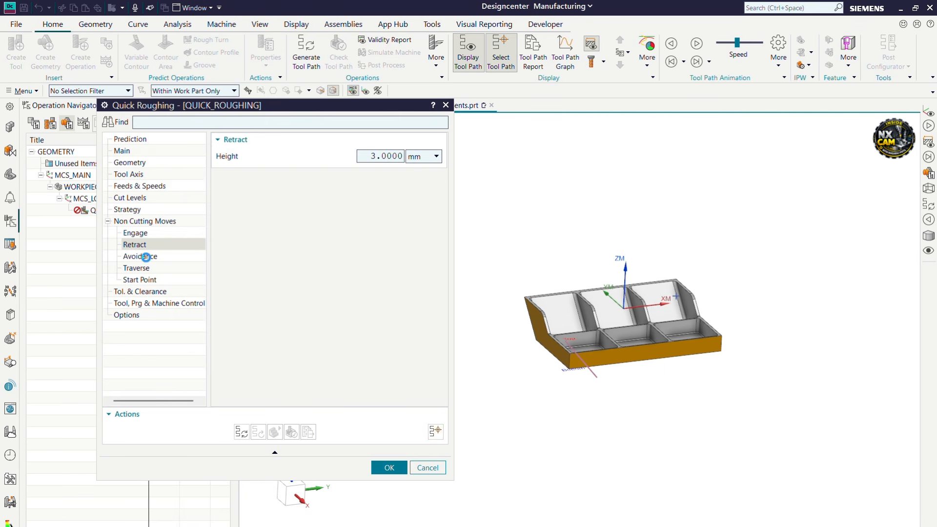
# Review avoidance, traverse and start point settings, then bring up tolerance and clearance
pyautogui.click(147, 255)
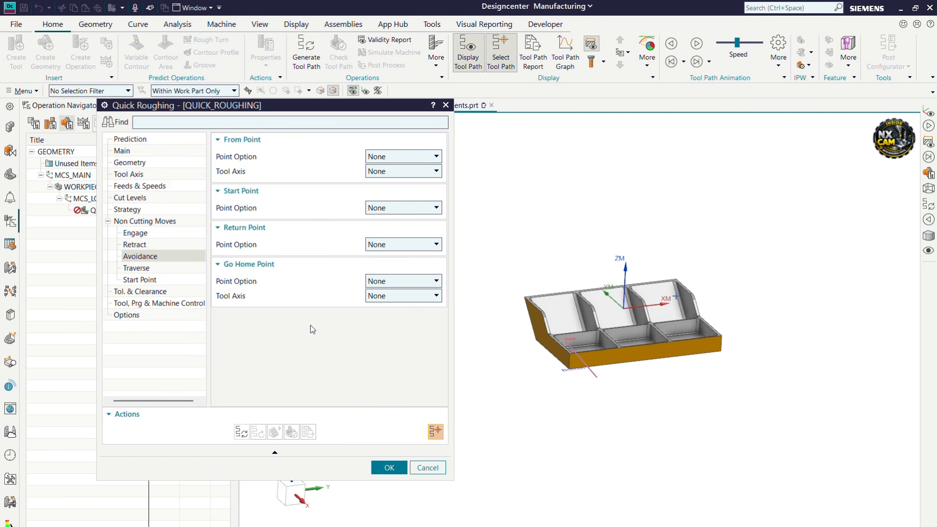
pyautogui.click(133, 268)
pyautogui.click(144, 259)
pyautogui.click(141, 269)
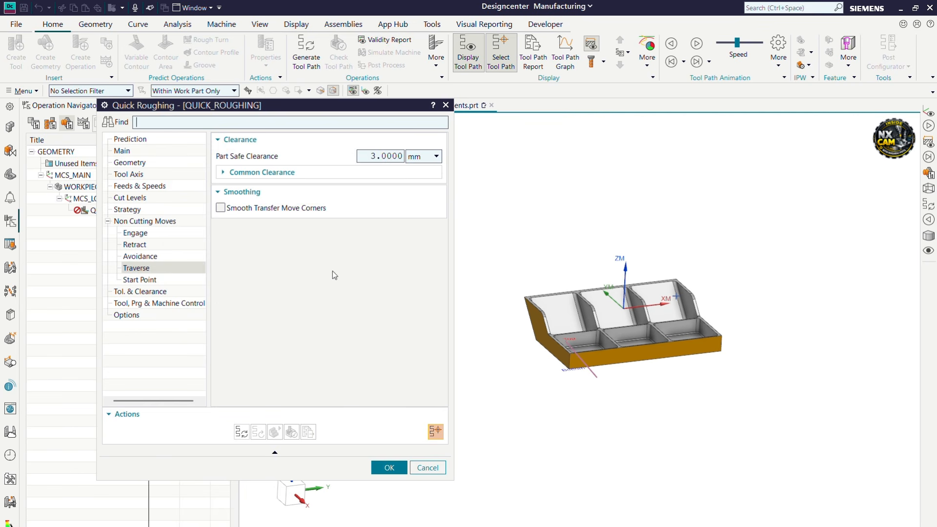
pyautogui.click(126, 282)
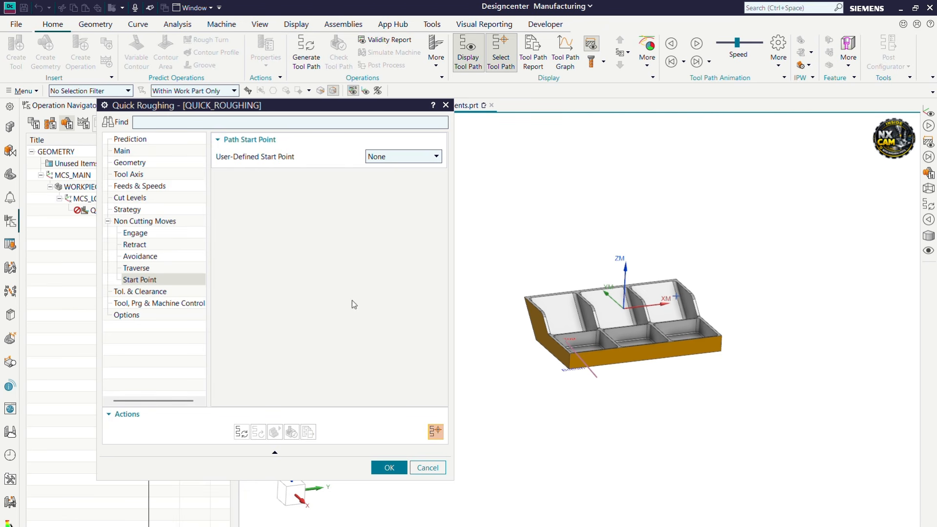
pyautogui.click(159, 295)
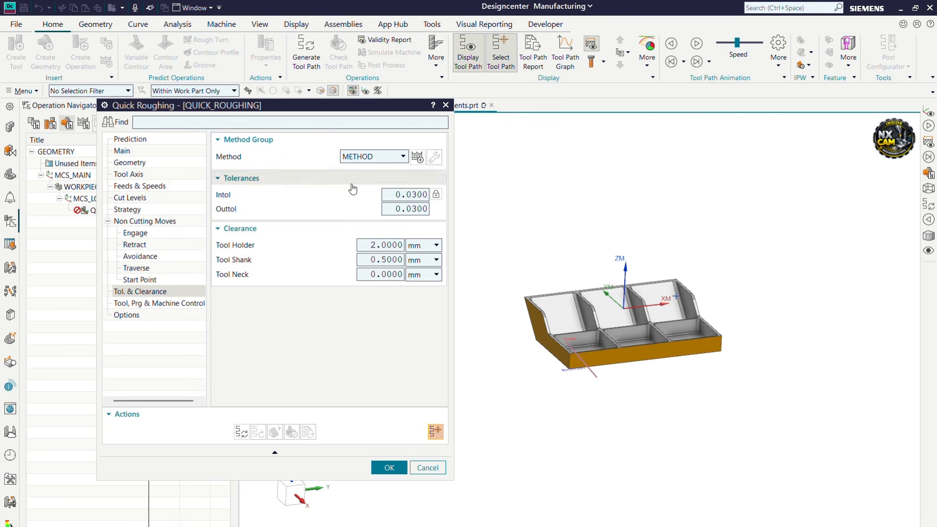
pyautogui.click(367, 157)
# Assign the MILL_ROUGH method, set intol and outtol to 0.03, and generate the tool path
pyautogui.click(368, 199)
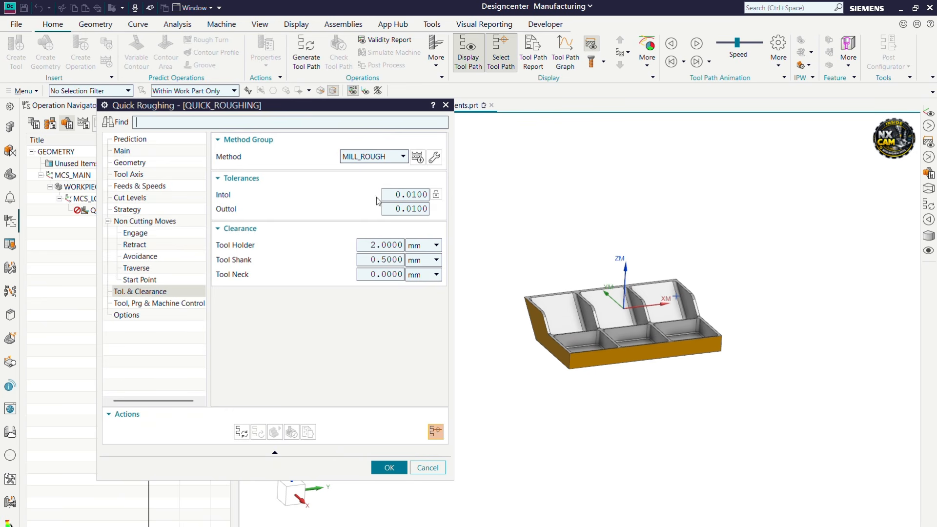
pyautogui.click(405, 195)
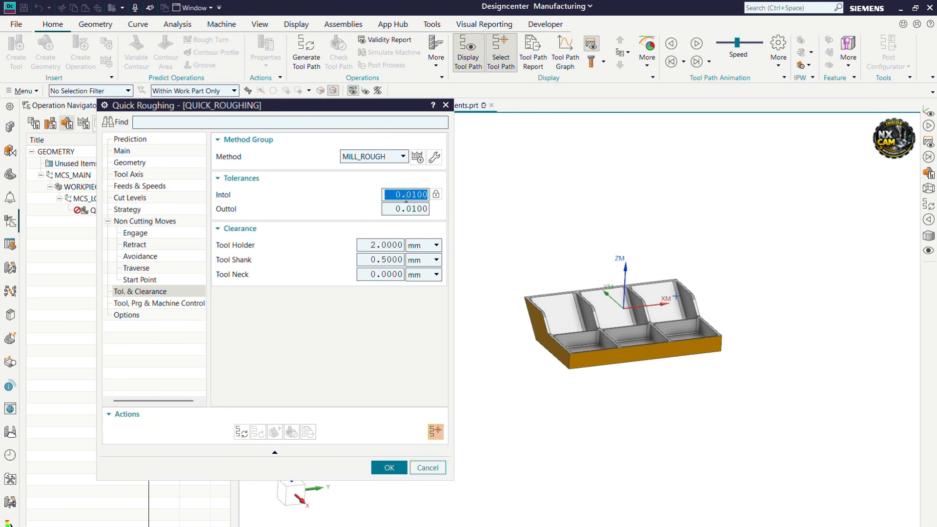
pyautogui.write('0.03')
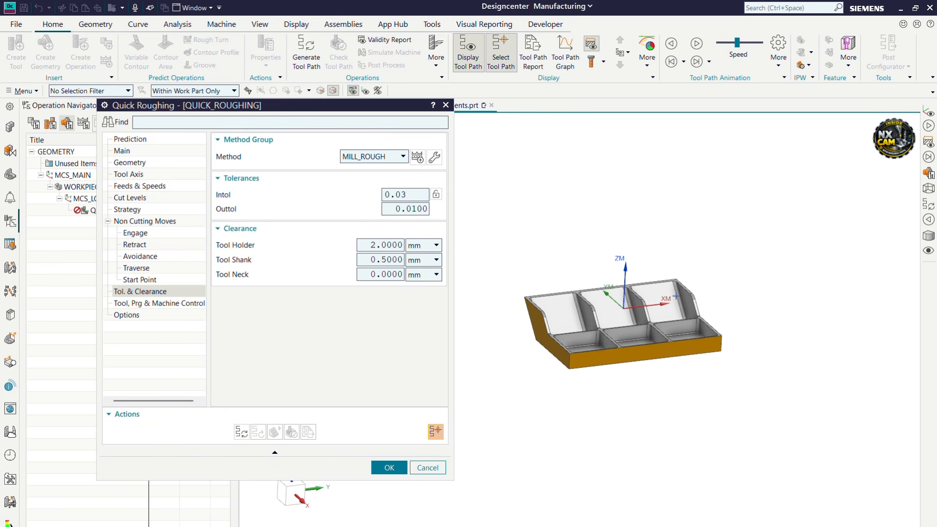
pyautogui.click(406, 209)
pyautogui.write('0.')
pyautogui.scroll(2, 702, 248)
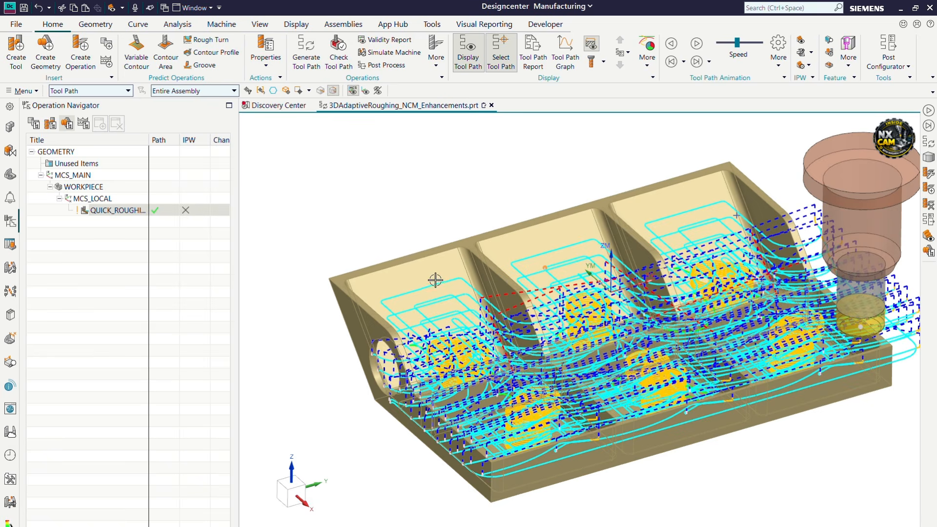
pyautogui.scroll(3, 361, 296)
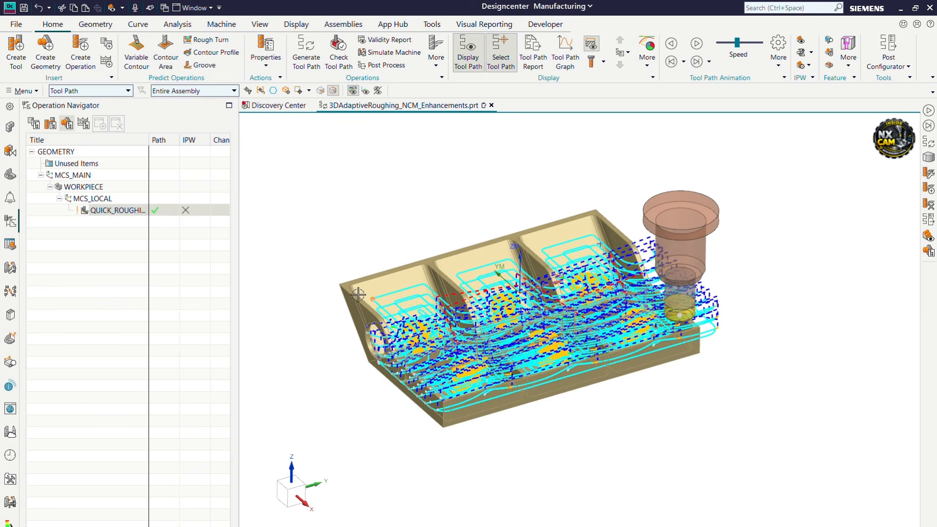
# Orbit the view and display the in-process workpiece as blue stock over the tray
pyautogui.moveTo(393, 297); pyautogui.dragTo(386, 299, button='middle')
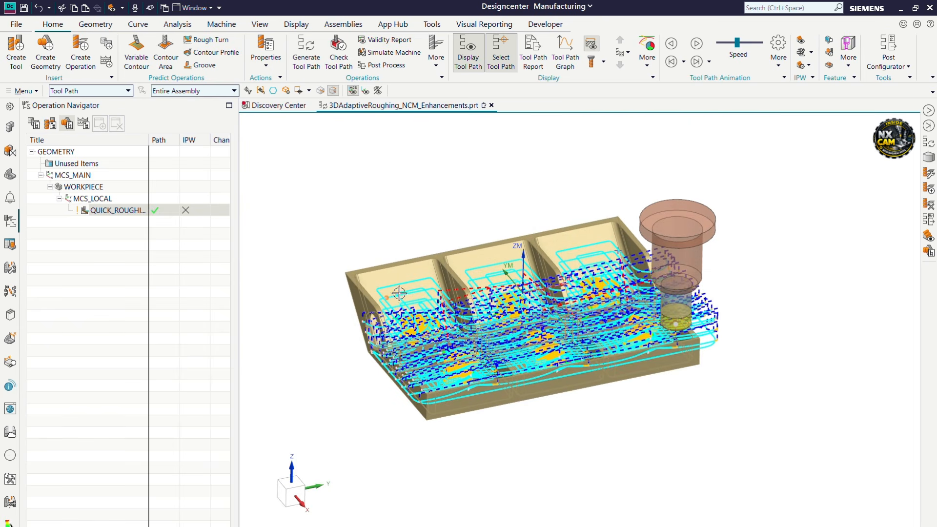
pyautogui.click(801, 43)
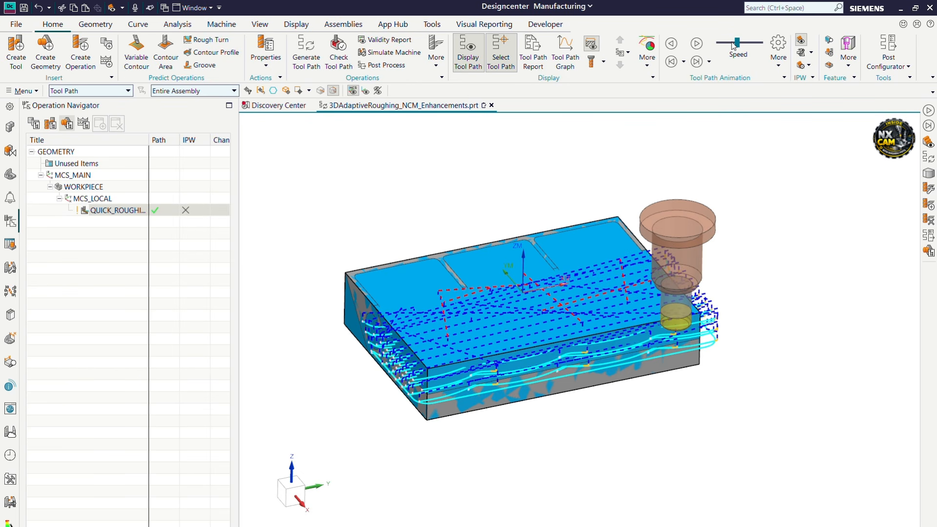
pyautogui.click(698, 44)
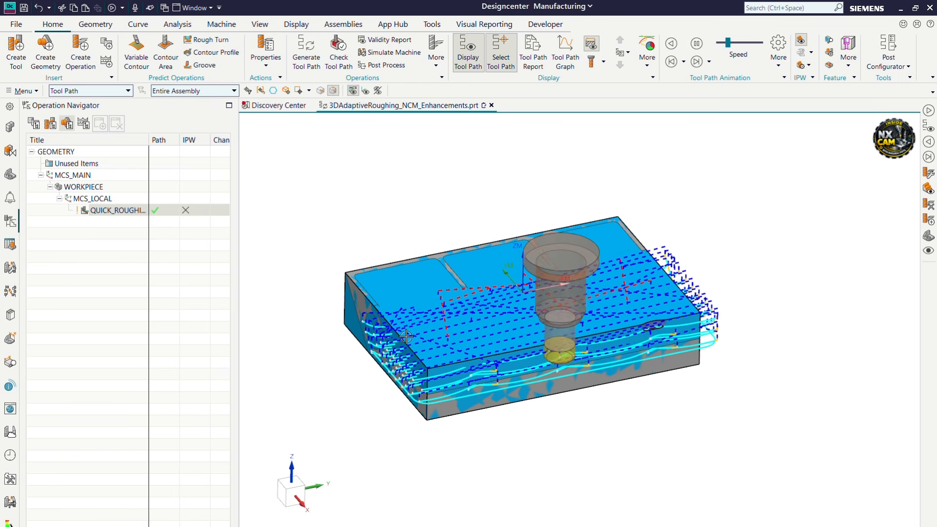
# Hide the tool path lines and raise the animation speed to watch stock being removed
pyautogui.click(470, 68)
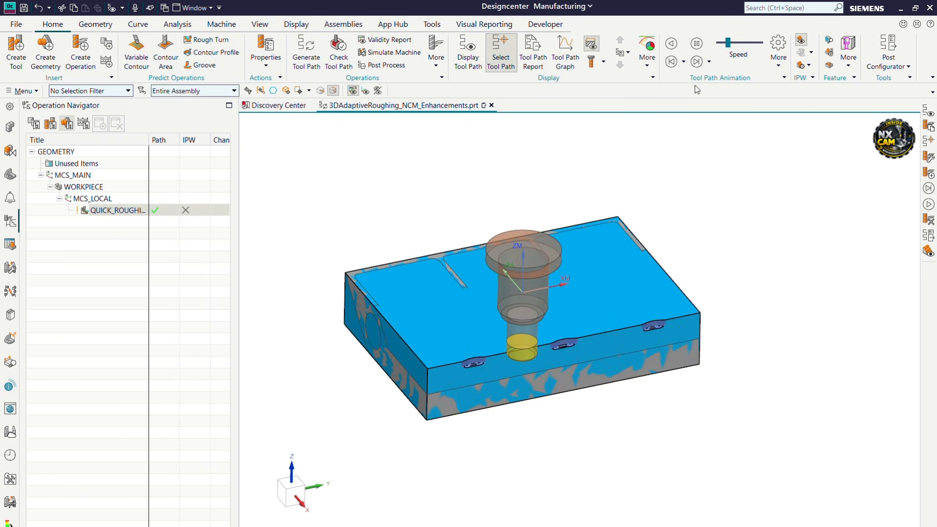
pyautogui.click(739, 42)
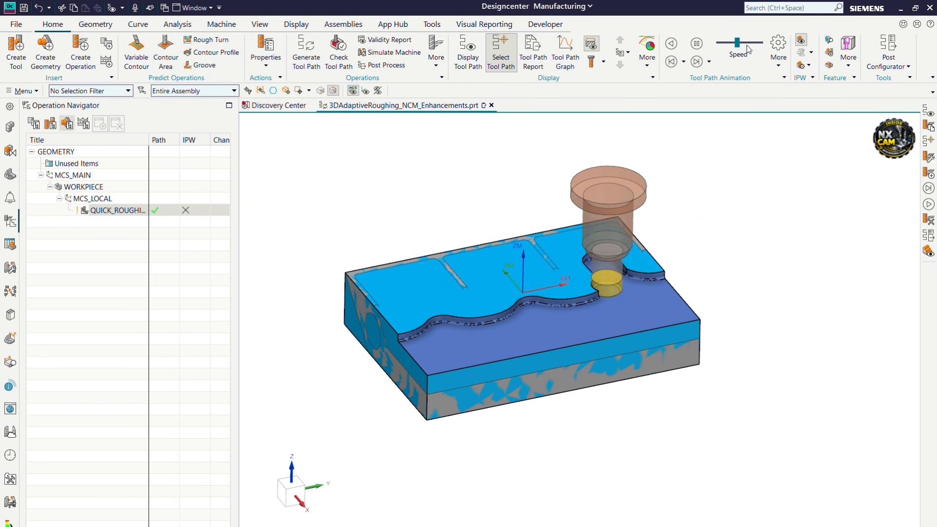
pyautogui.moveTo(738, 43); pyautogui.dragTo(743, 43)
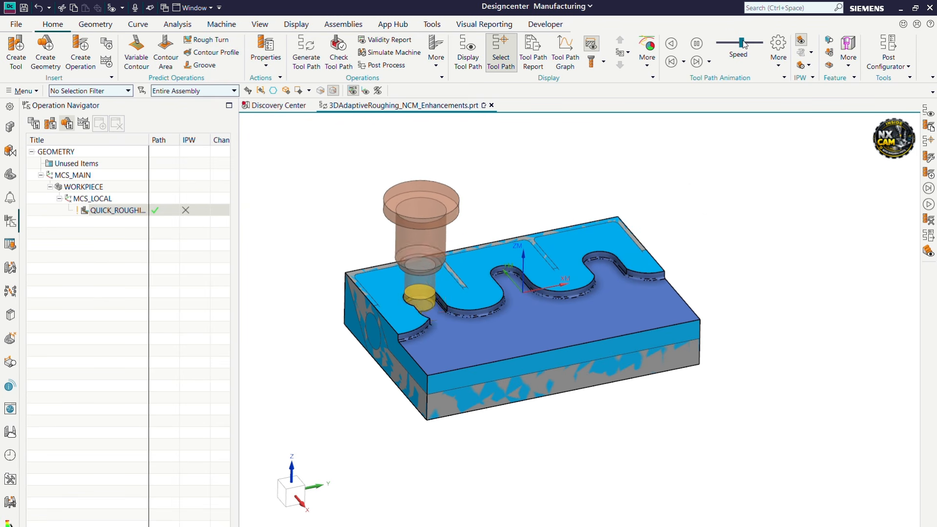